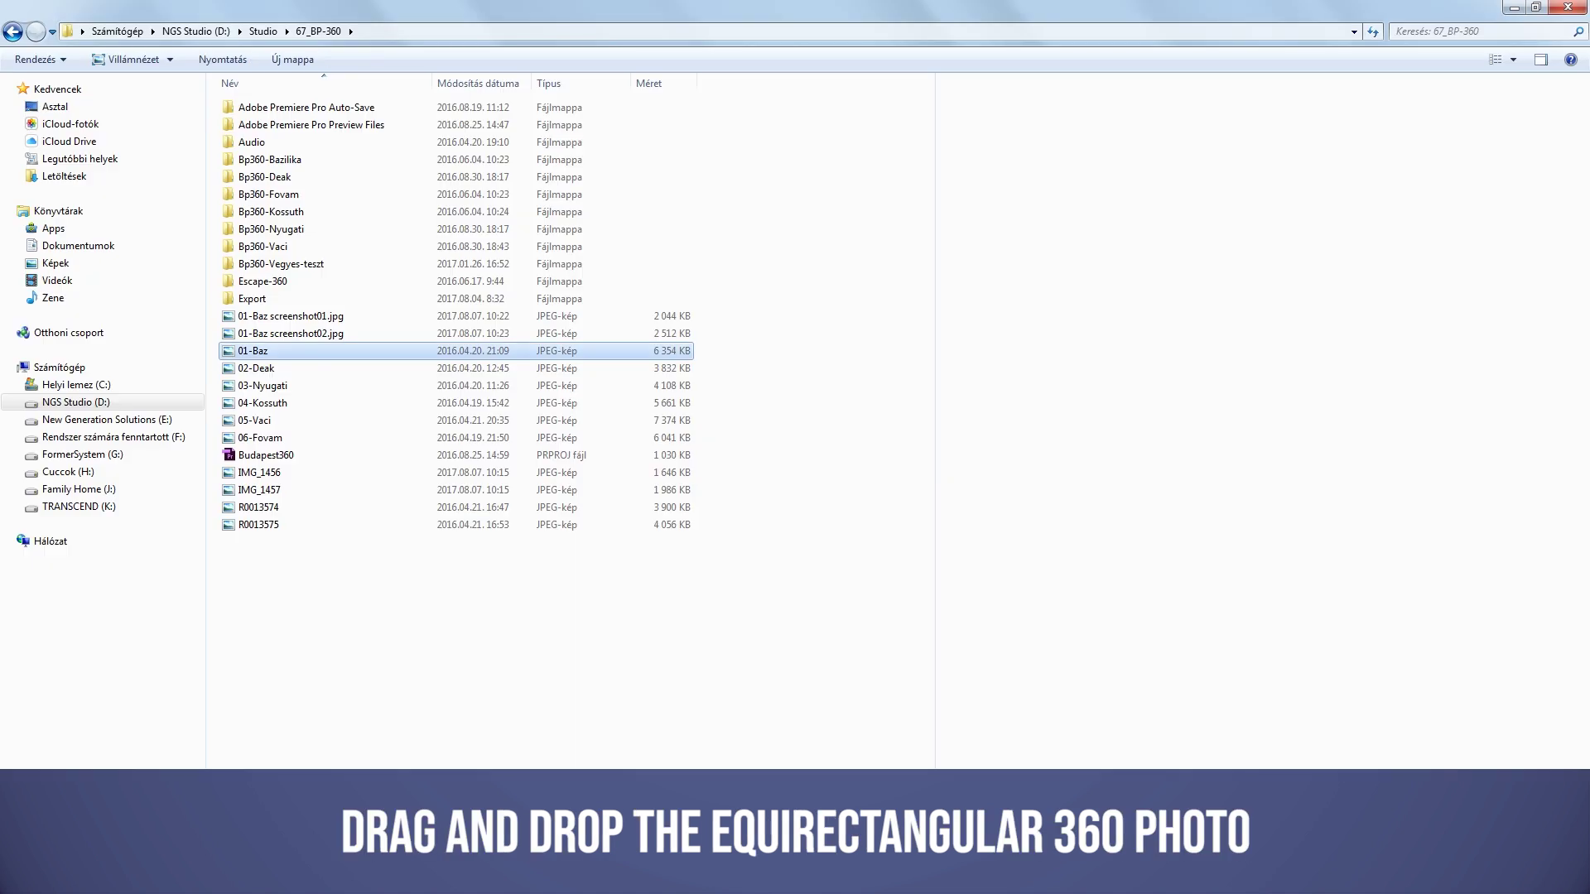
- Load 01-Baz.jpg in Insta360 Studio as a Little Planet, then bring the saved screenshots into Photoshop
{"action": "left_click_drag", "start_coordinate": [274, 348], "coordinate": [330, 680]}
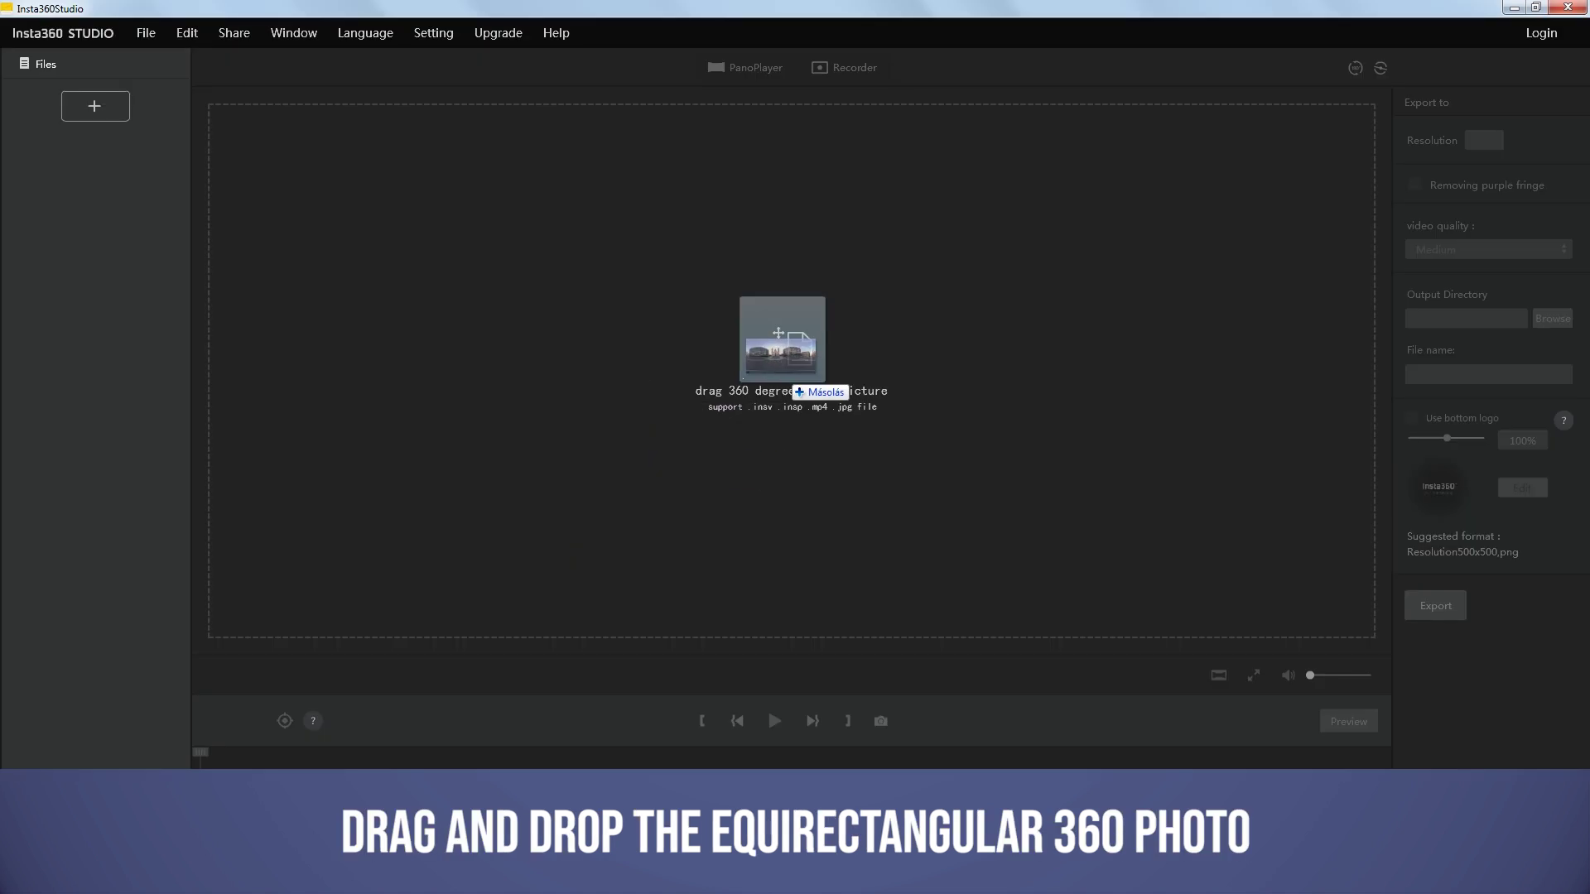
{"action": "left_click_drag", "start_coordinate": [791, 385], "coordinate": [790, 385]}
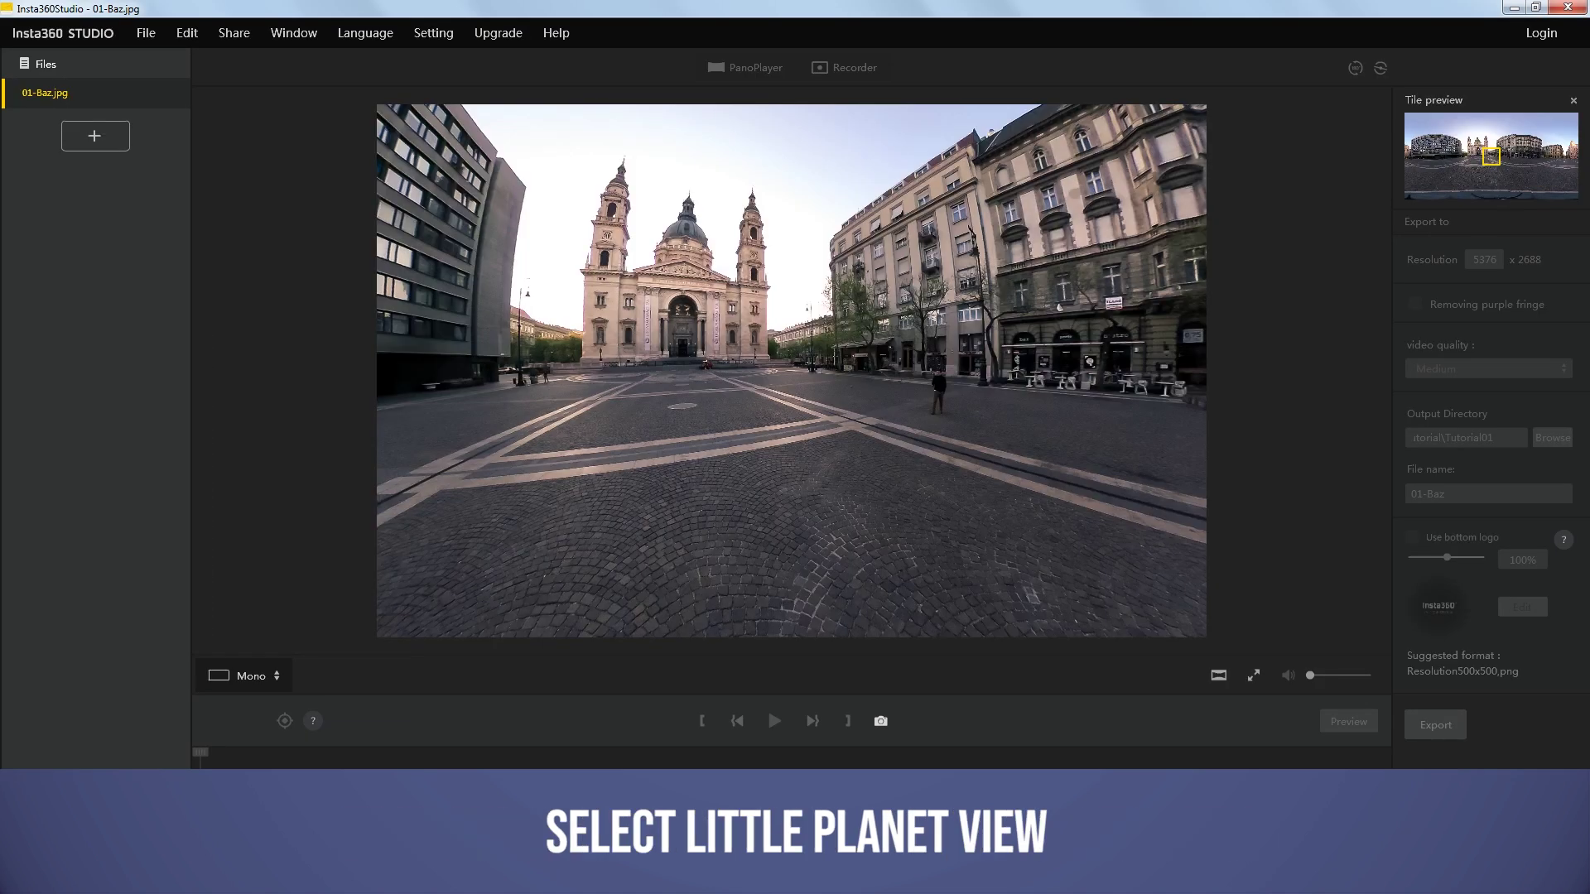
{"action": "left_click", "coordinate": [1218, 675]}
{"action": "left_click", "coordinate": [1220, 606]}
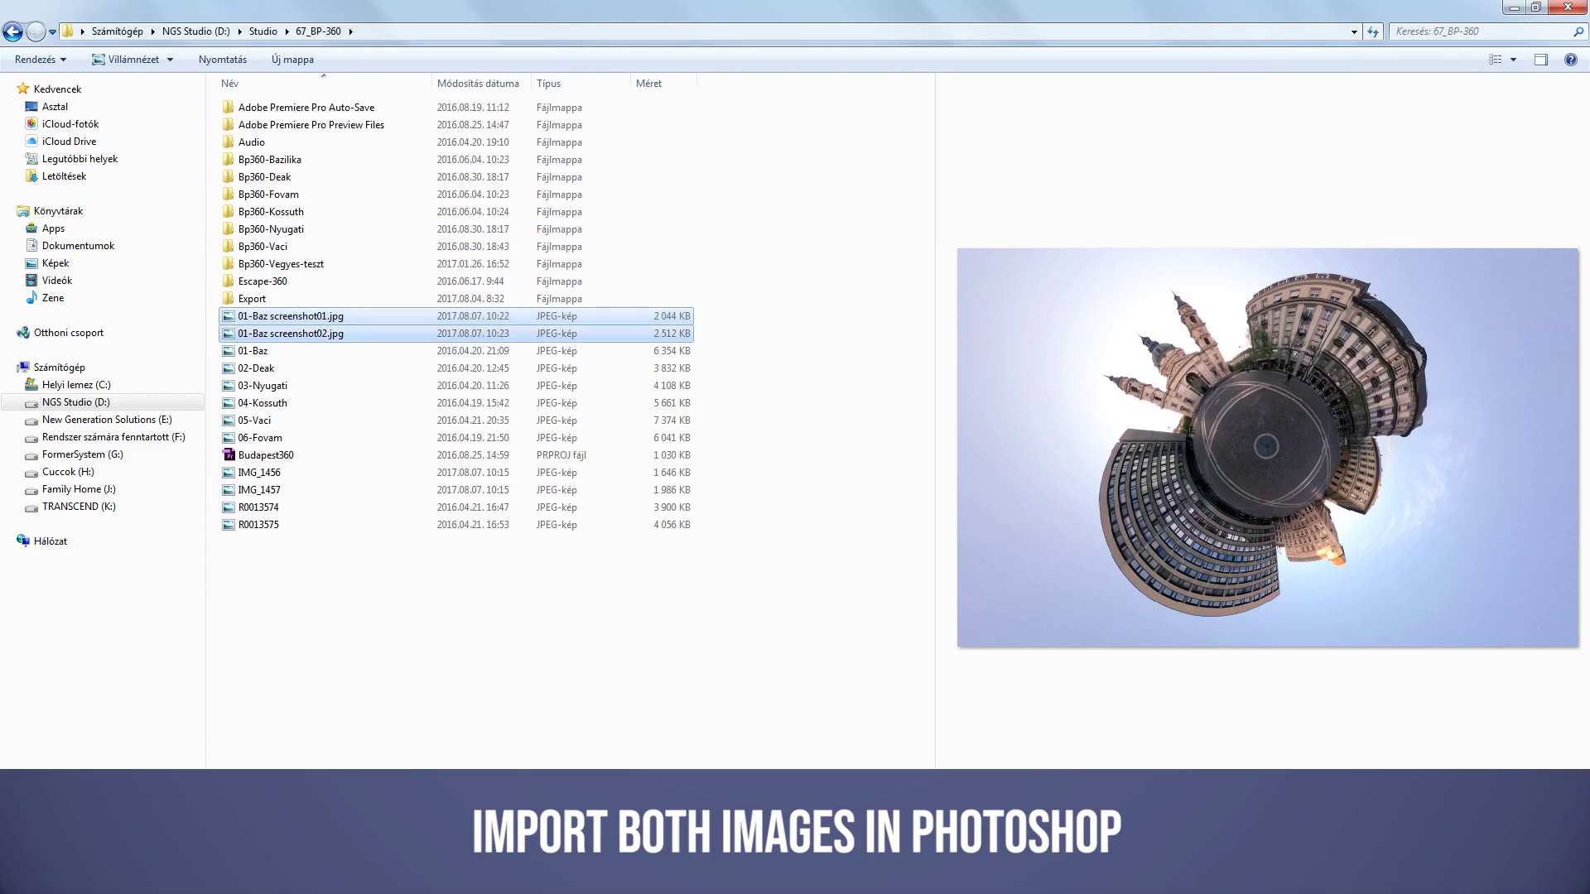
{"action": "left_click_drag", "start_coordinate": [290, 333], "coordinate": [563, 298]}
- Move the inverted planet from screenshot02 onto the screenshot01 little planet and lower its opacity
{"action": "key", "text": "v"}
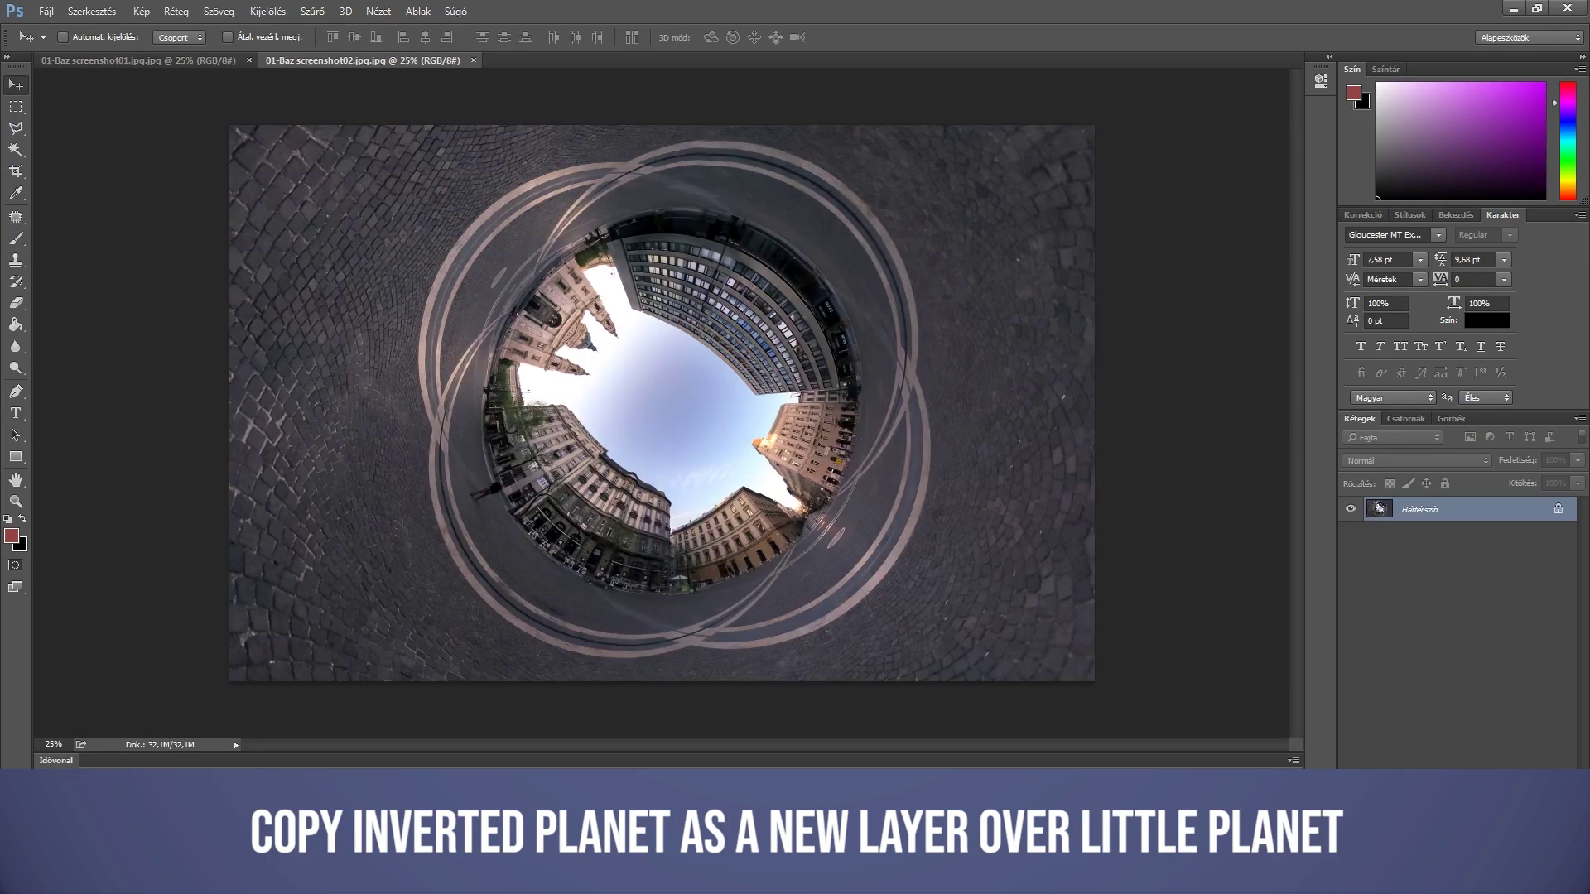
{"action": "left_click_drag", "start_coordinate": [281, 202], "coordinate": [580, 373]}
{"action": "key", "text": "6"}
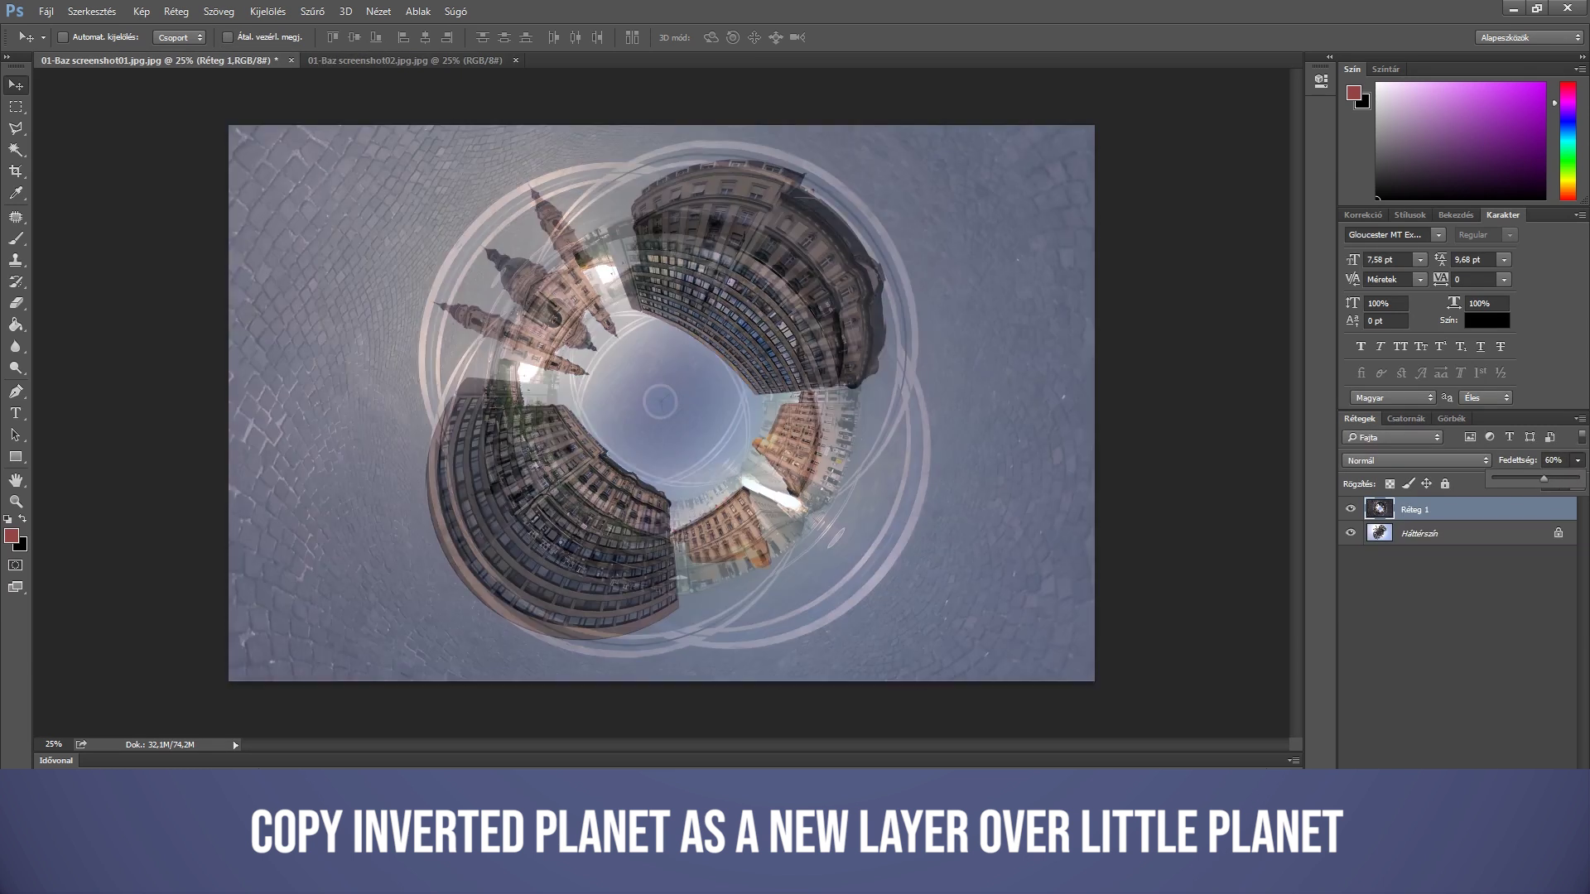
{"action": "key", "text": "ctrl+plus"}
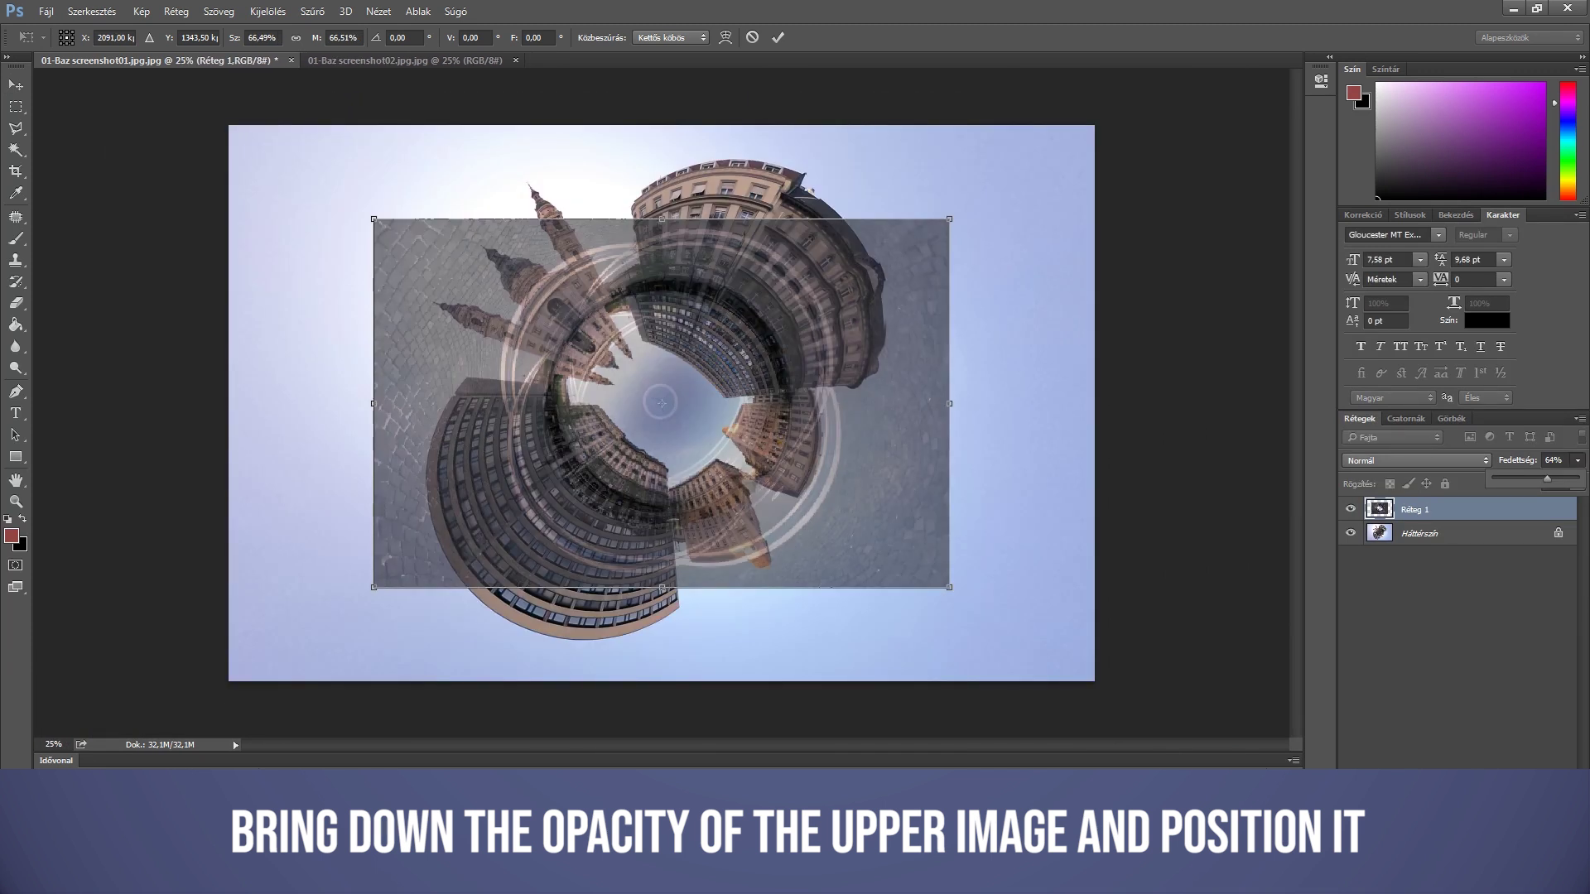
- Rotate the inverted planet layer, flip it horizontally, and turn it to about -100°
{"action": "left_click_drag", "start_coordinate": [983, 180], "coordinate": [998, 203]}
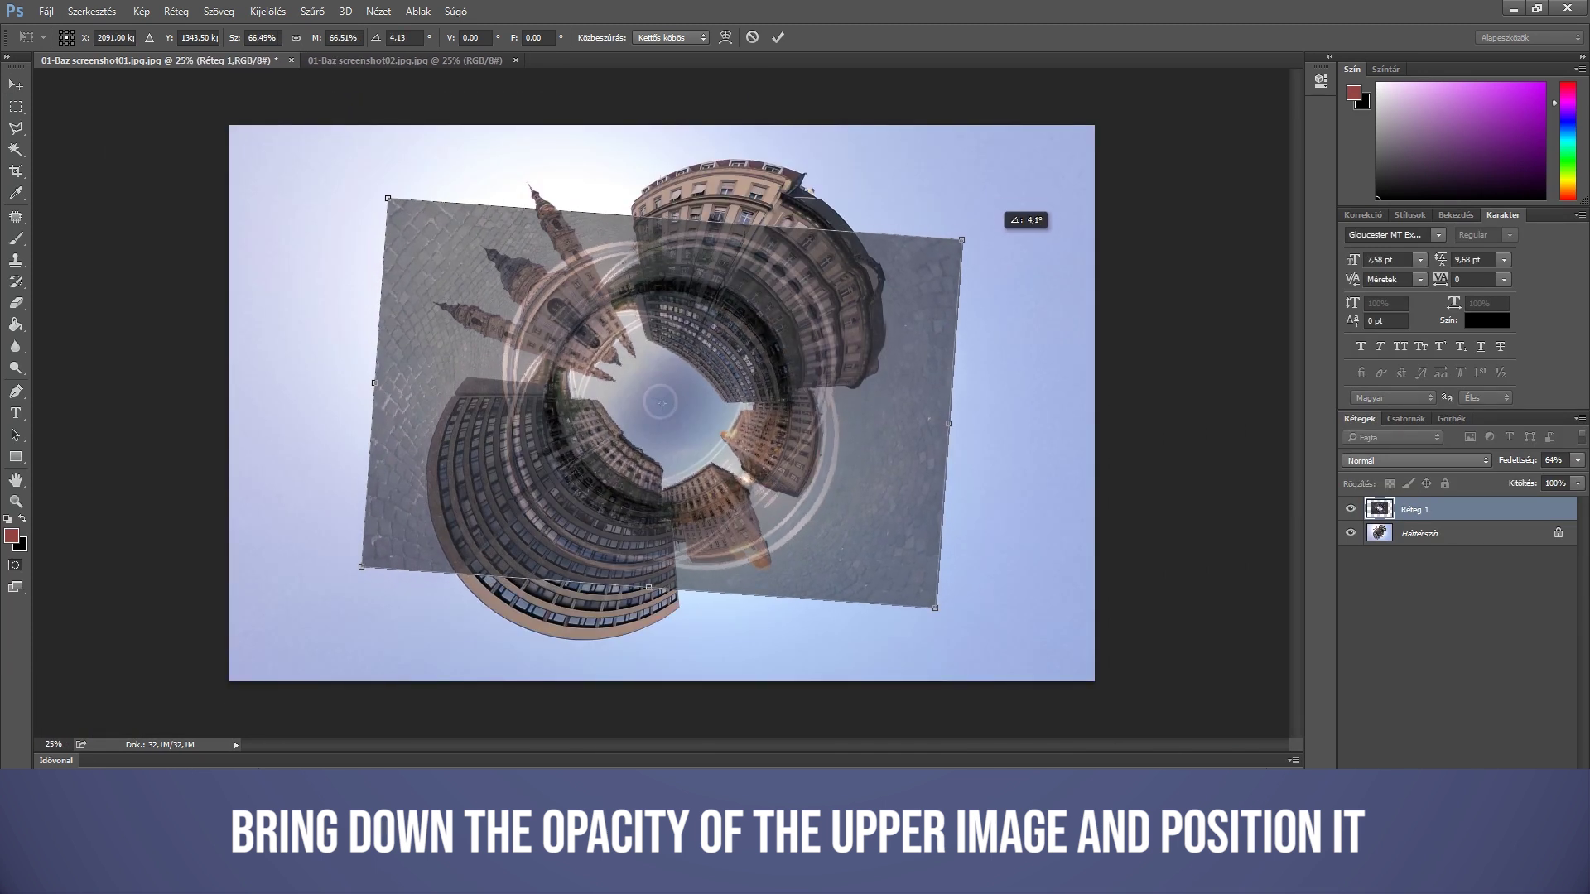
{"action": "scroll", "coordinate": [541, 312], "scroll_direction": "up", "scroll_amount": 3}
{"action": "left_click_drag", "start_coordinate": [820, 120], "coordinate": [832, 106]}
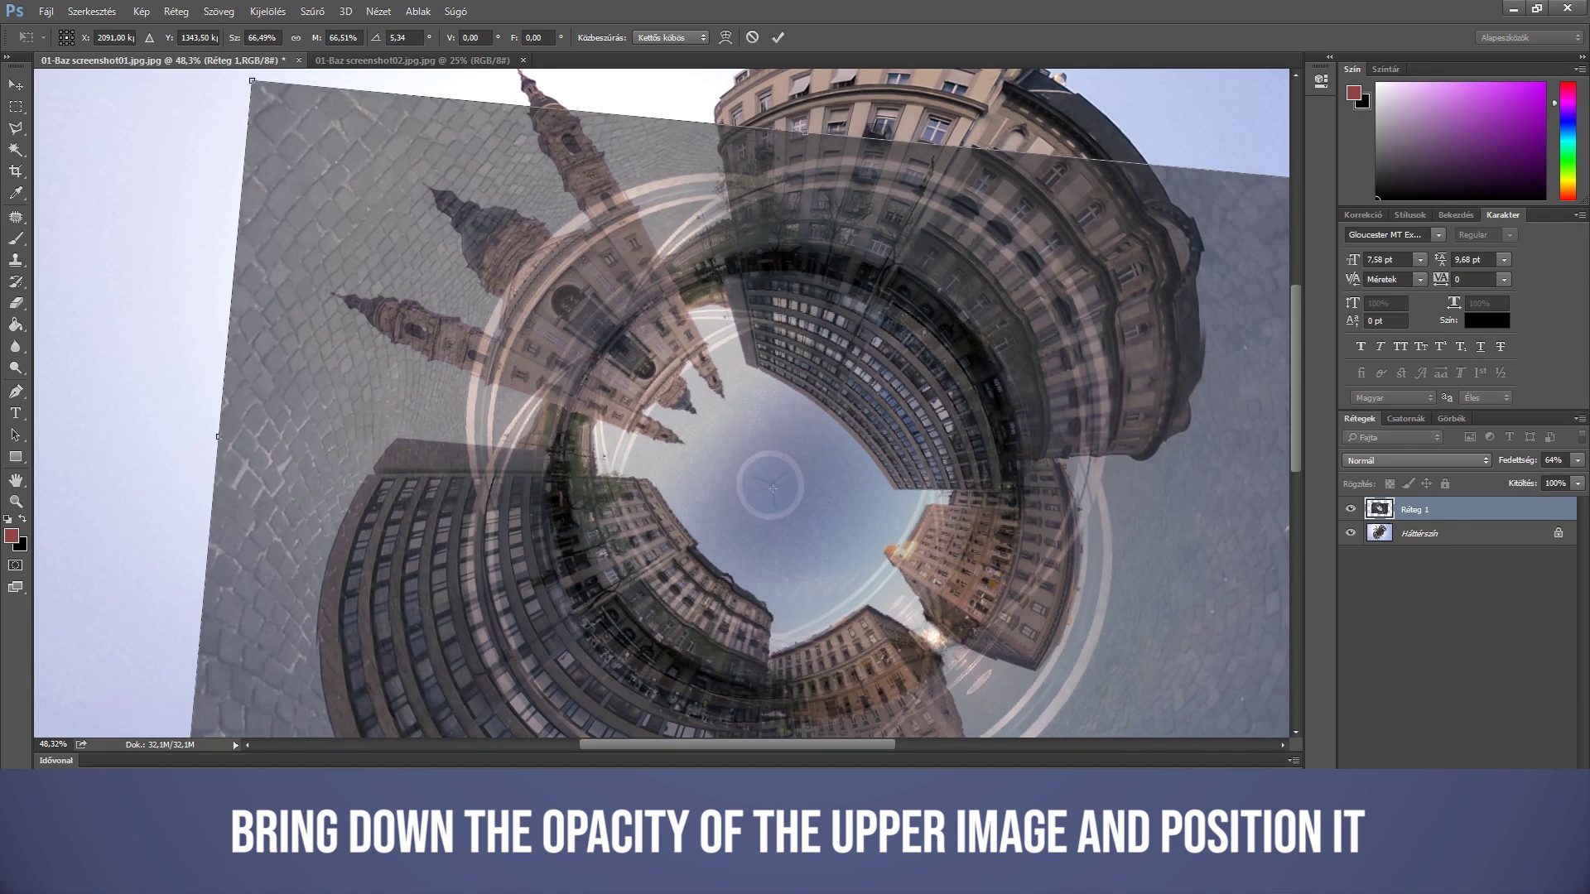
{"action": "scroll", "coordinate": [735, 447], "scroll_direction": "down", "scroll_amount": 2}
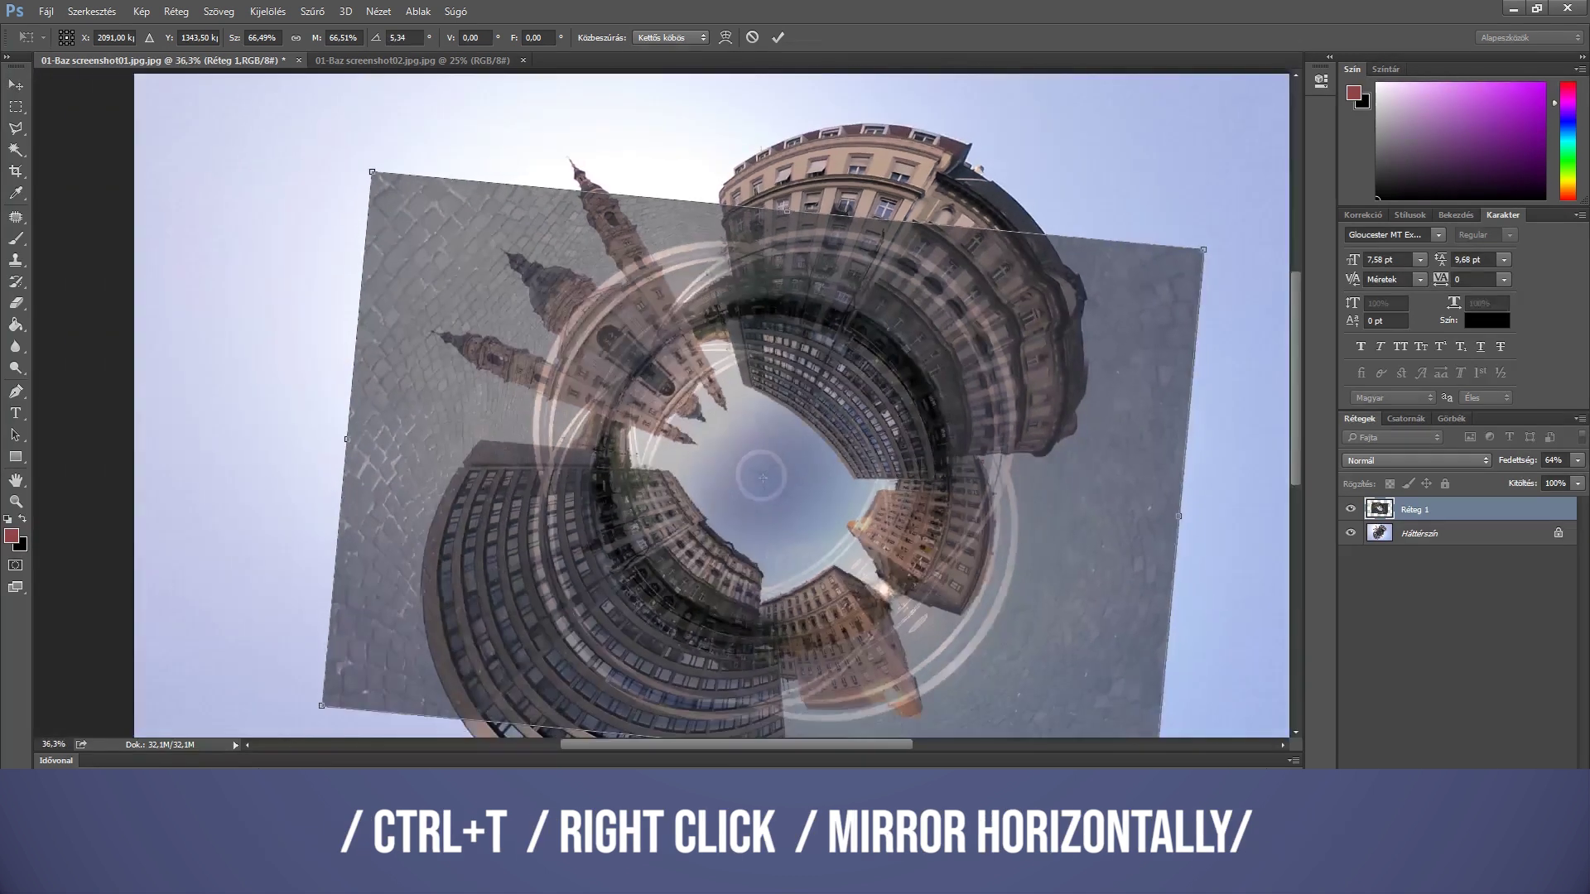
{"action": "right_click", "coordinate": [825, 432]}
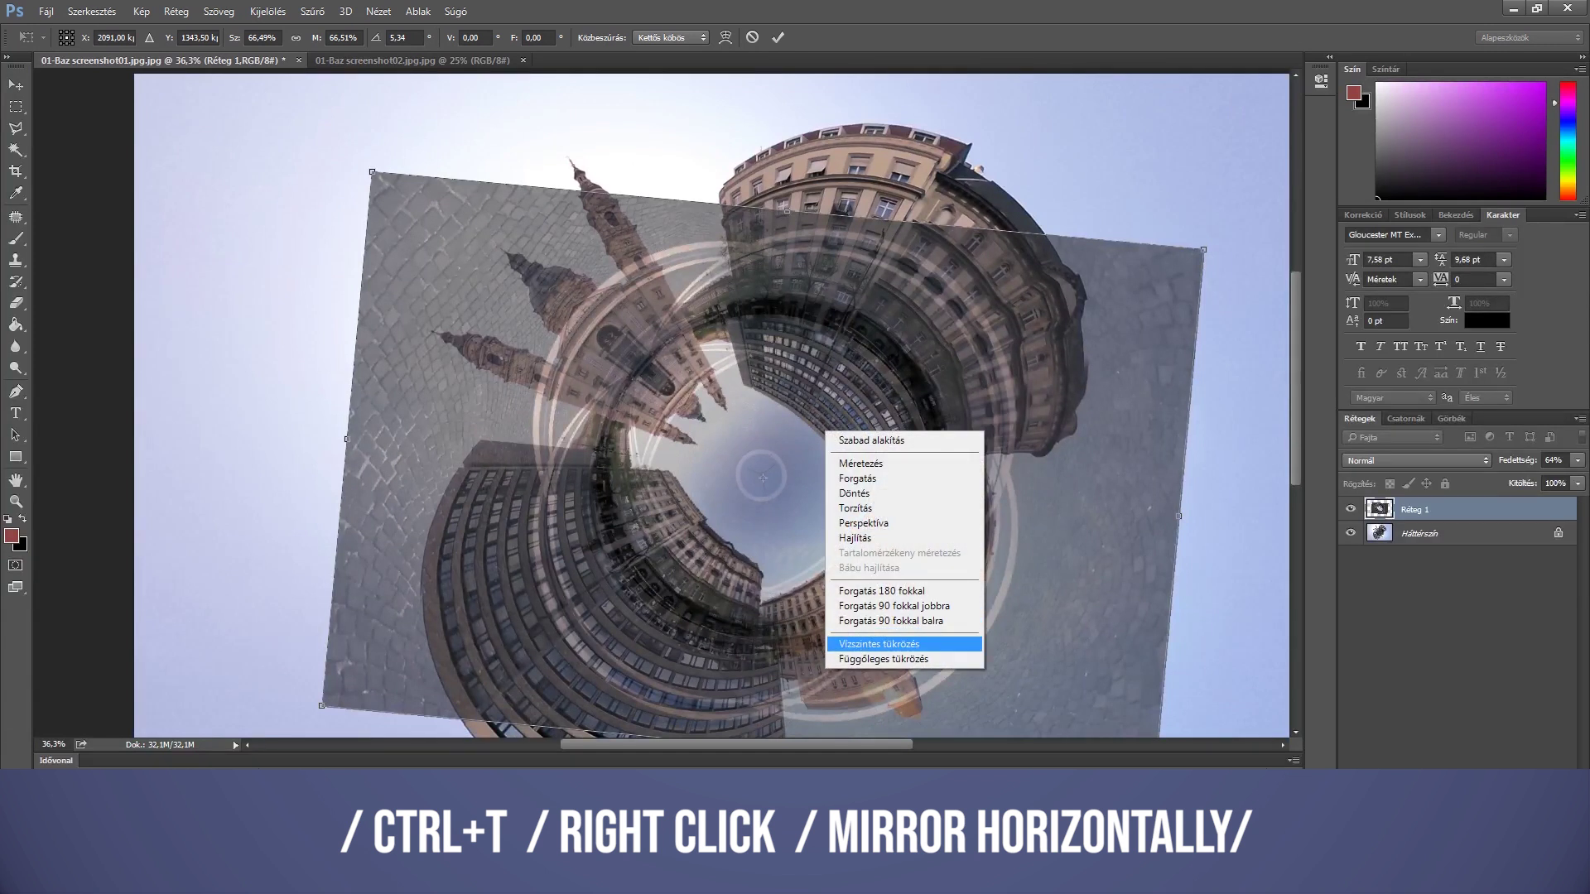
{"action": "left_click", "coordinate": [879, 644]}
{"action": "left_click_drag", "start_coordinate": [580, 141], "coordinate": [327, 526]}
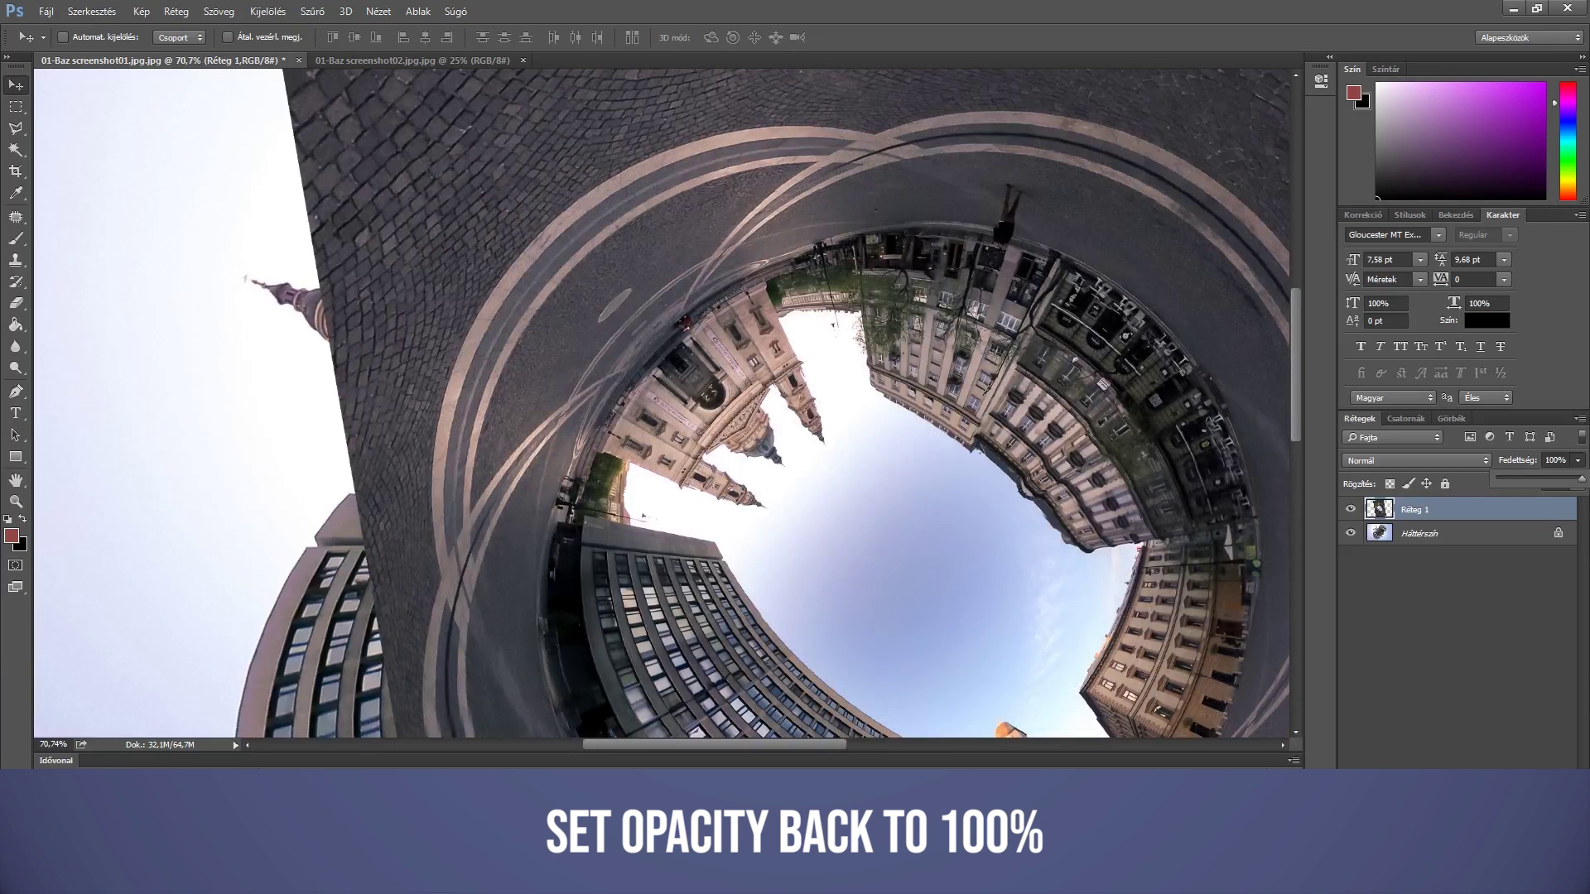
- Paint black on Layer 1's mask to hide its outer edges and the street ring around the centre
{"action": "scroll", "coordinate": [663, 406], "scroll_direction": "down", "scroll_amount": 5}
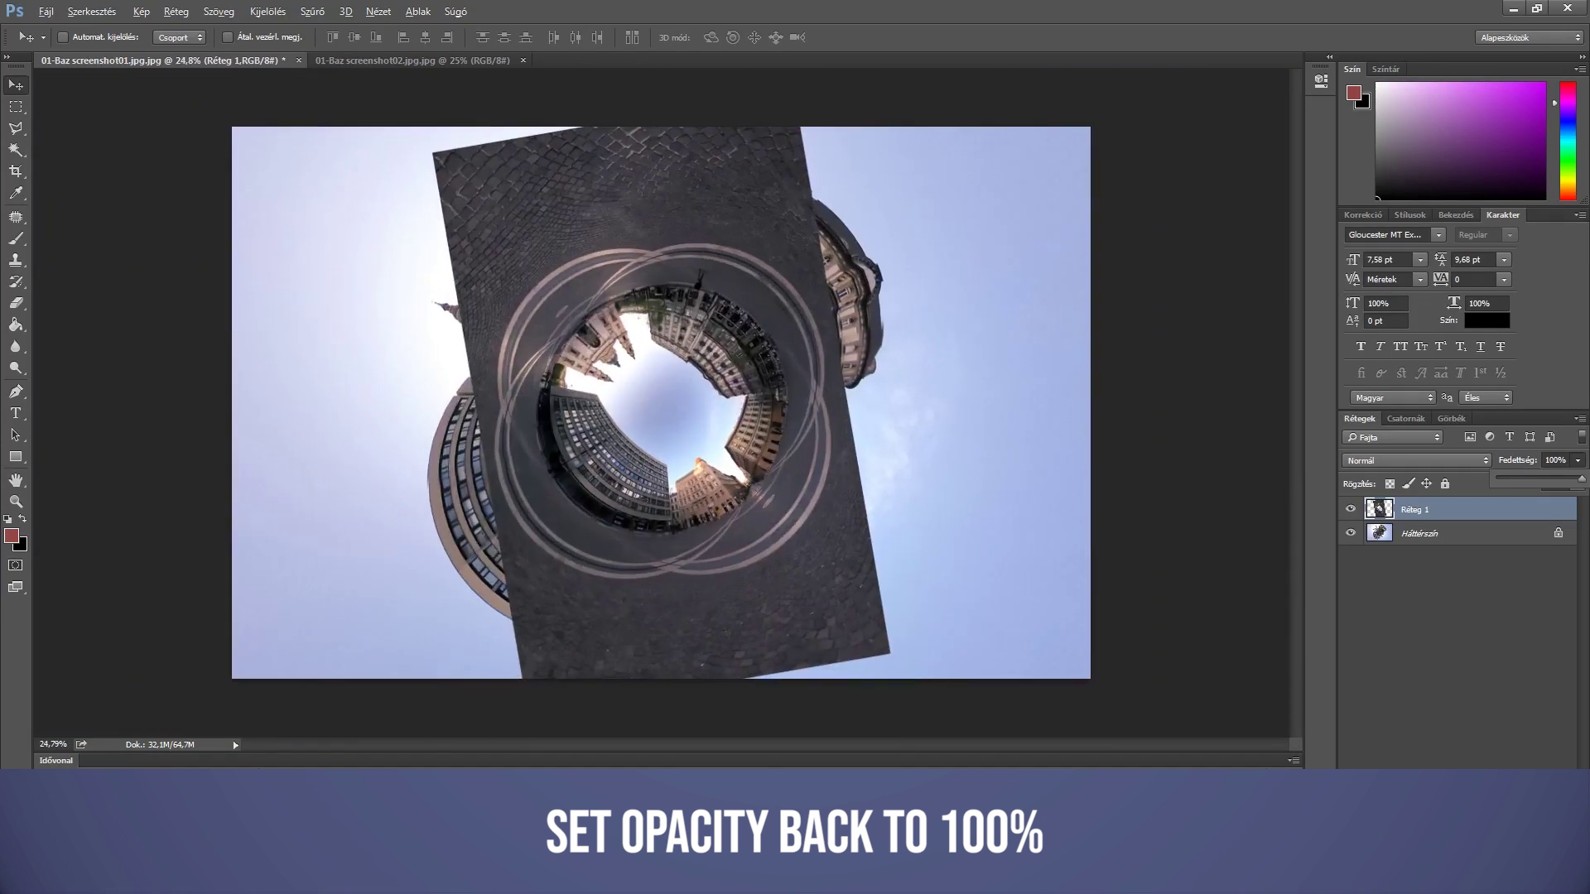
{"action": "scroll", "coordinate": [661, 402], "scroll_direction": "up", "scroll_amount": 2}
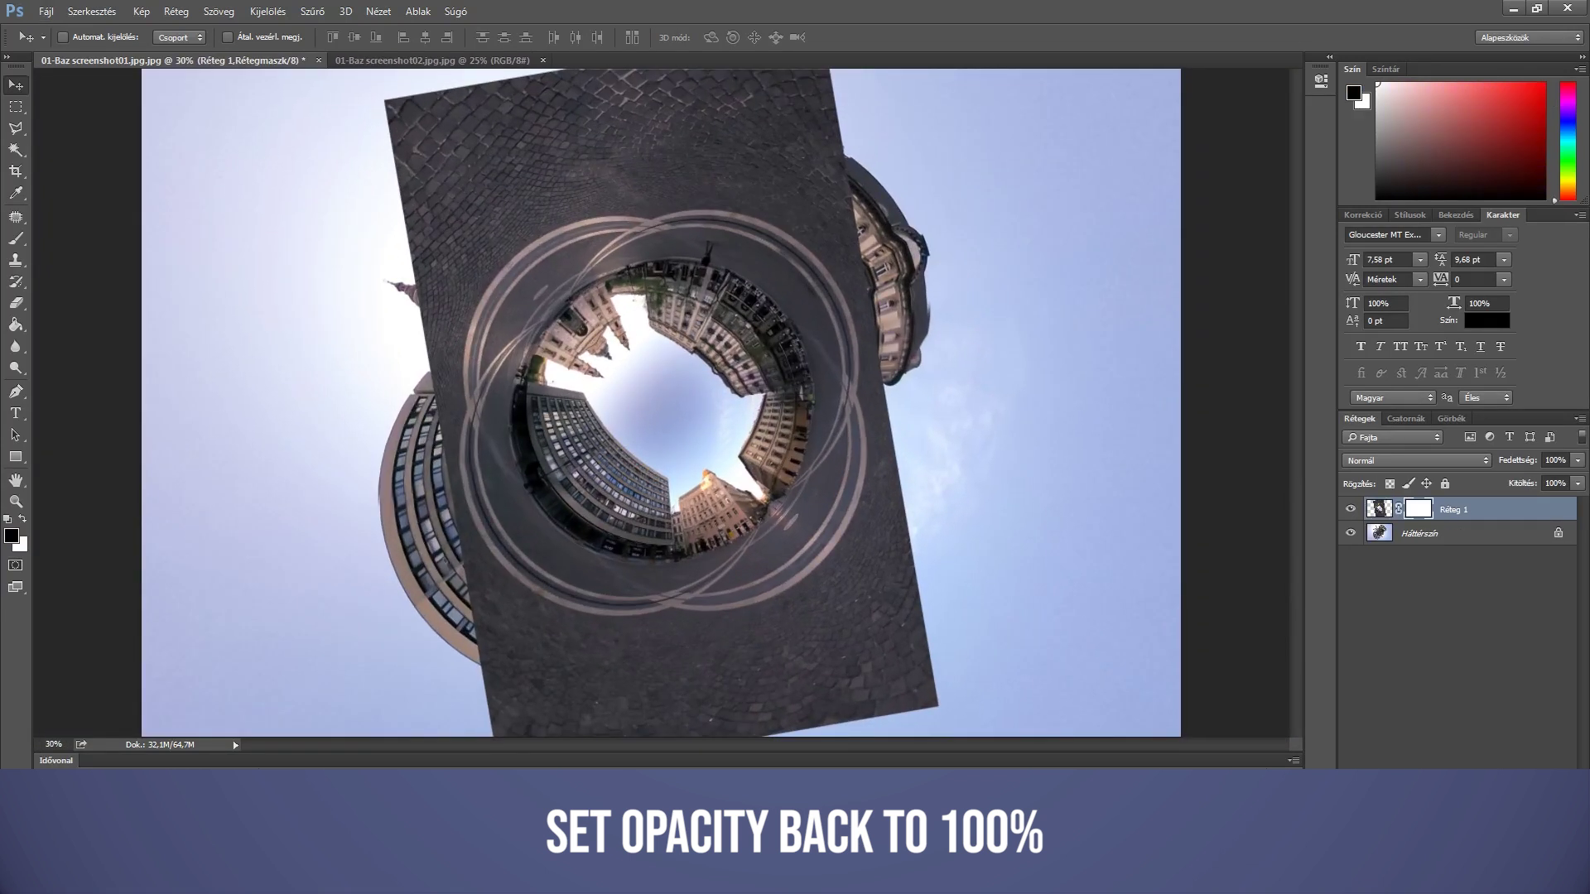
{"action": "key", "text": "b"}
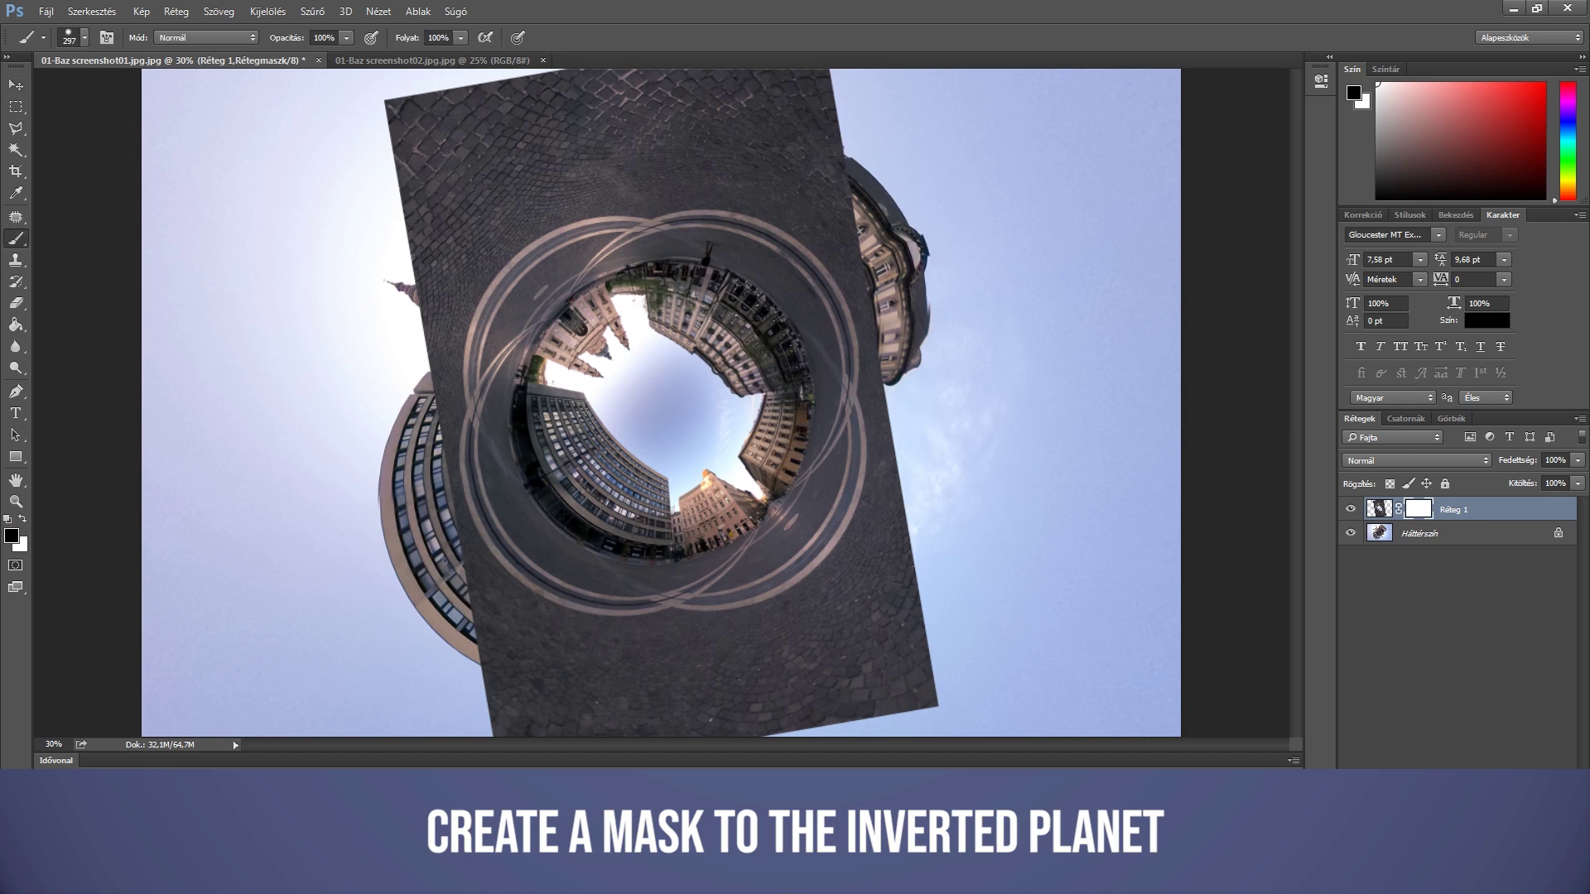
{"action": "mouse_move", "coordinate": [414, 133]}
{"action": "left_mouse_down"}
{"action": "mouse_move", "coordinate": [582, 68]}
{"action": "mouse_move", "coordinate": [827, 63]}
{"action": "mouse_move", "coordinate": [779, 144]}
{"action": "mouse_move", "coordinate": [438, 157]}
{"action": "mouse_move", "coordinate": [464, 83]}
{"action": "mouse_move", "coordinate": [678, 83]}
{"action": "mouse_move", "coordinate": [429, 231]}
{"action": "mouse_move", "coordinate": [421, 275]}
{"action": "mouse_move", "coordinate": [434, 297]}
{"action": "mouse_move", "coordinate": [582, 210]}
{"action": "mouse_move", "coordinate": [861, 245]}
{"action": "mouse_move", "coordinate": [897, 489]}
{"action": "mouse_move", "coordinate": [905, 690]}
{"action": "mouse_move", "coordinate": [887, 725]}
{"action": "mouse_move", "coordinate": [497, 729]}
{"action": "left_mouse_up"}
{"action": "mouse_move", "coordinate": [746, 712]}
{"action": "left_mouse_down"}
{"action": "mouse_move", "coordinate": [513, 666]}
{"action": "mouse_move", "coordinate": [861, 613]}
{"action": "mouse_move", "coordinate": [870, 298]}
{"action": "left_mouse_up"}
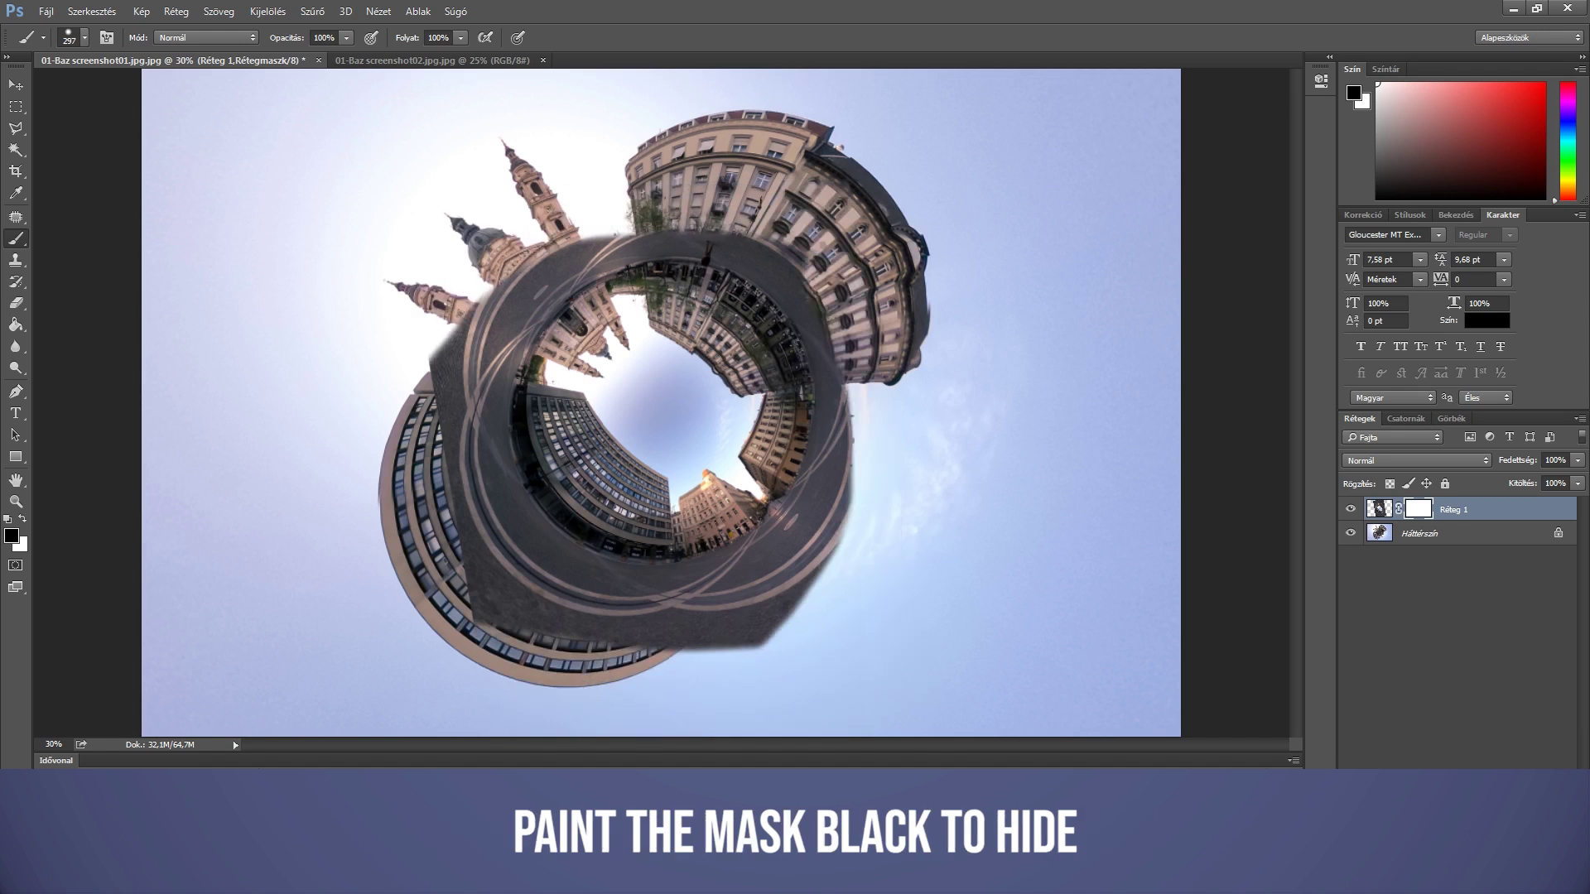
{"action": "left_click_drag", "start_coordinate": [463, 356], "coordinate": [729, 249]}
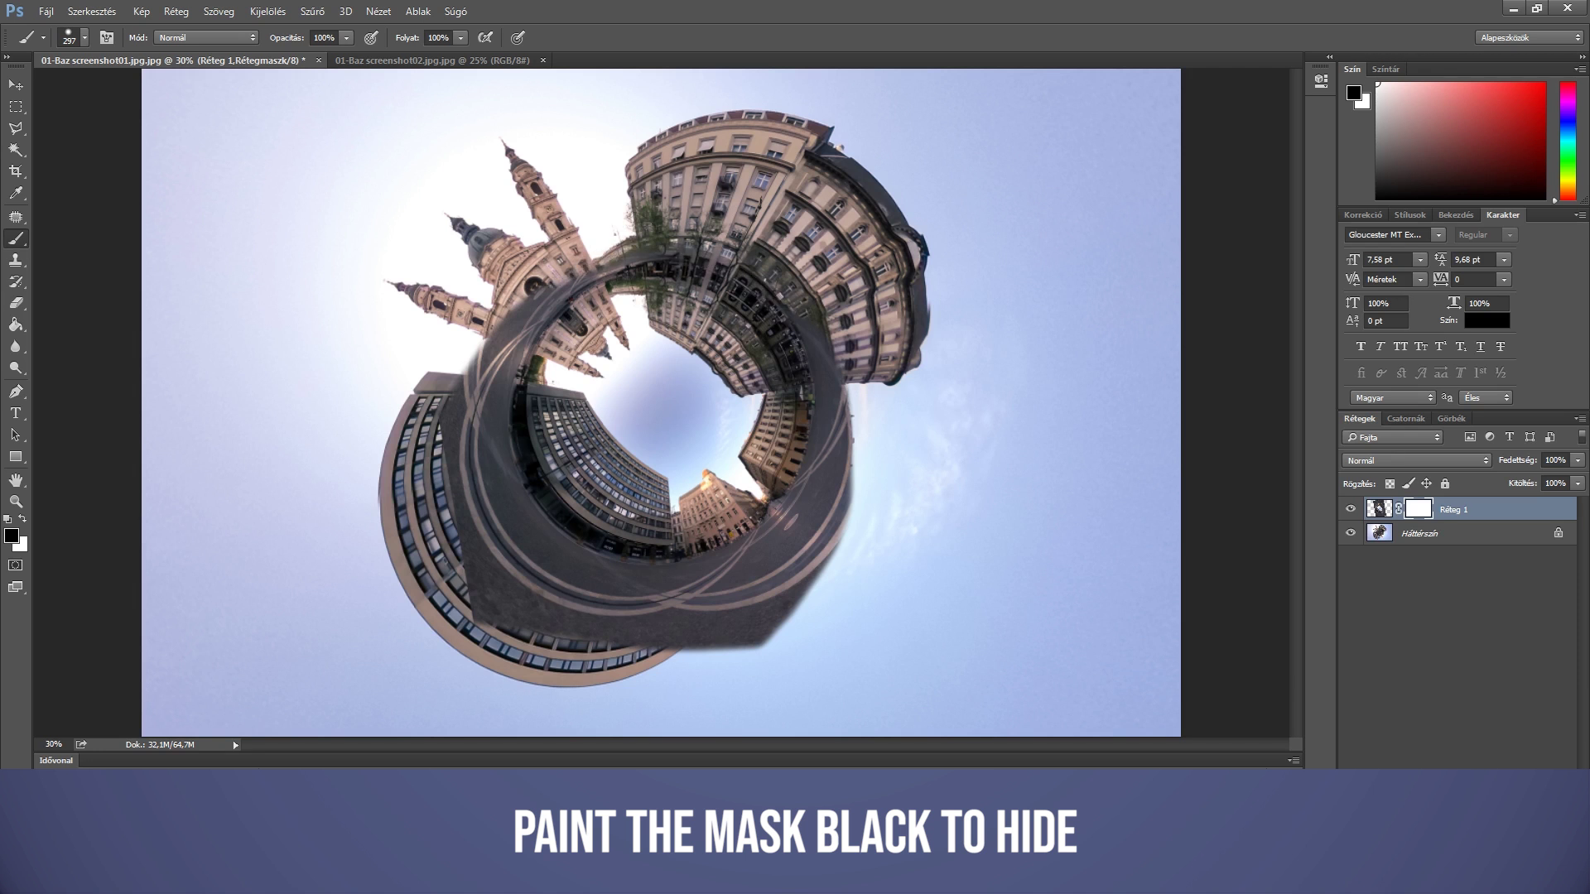
{"action": "mouse_move", "coordinate": [481, 331]}
{"action": "left_mouse_down"}
{"action": "mouse_move", "coordinate": [496, 612]}
{"action": "mouse_move", "coordinate": [484, 389]}
{"action": "left_mouse_up"}
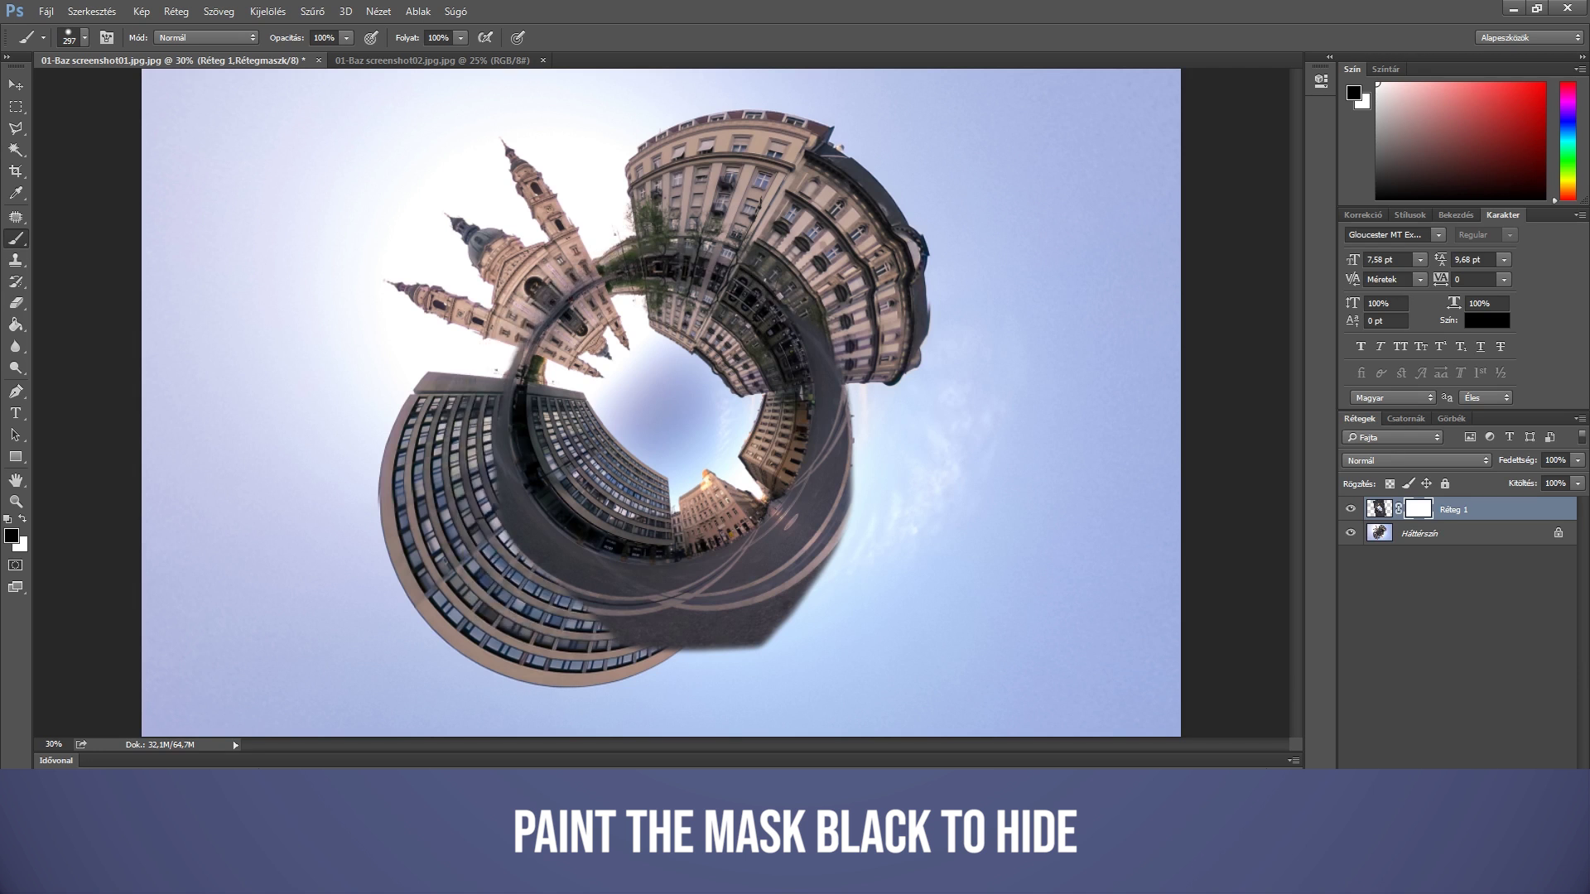
{"action": "mouse_move", "coordinate": [513, 539]}
{"action": "left_mouse_down"}
{"action": "mouse_move", "coordinate": [662, 613]}
{"action": "mouse_move", "coordinate": [828, 497]}
{"action": "mouse_move", "coordinate": [728, 629]}
{"action": "left_mouse_up"}
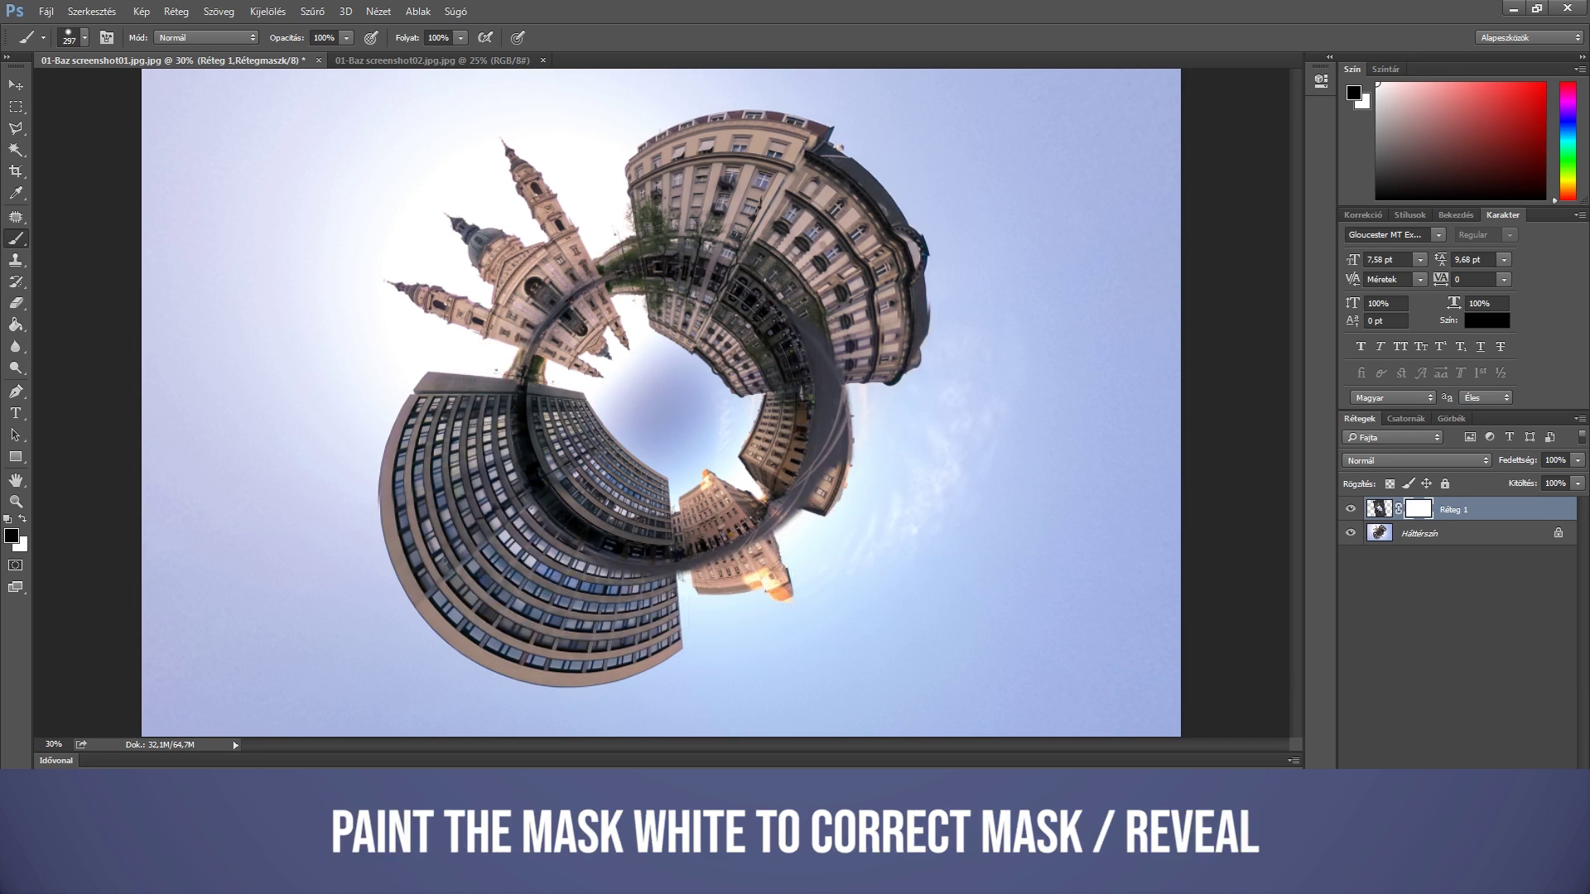
{"action": "left_click_drag", "start_coordinate": [729, 539], "coordinate": [828, 447]}
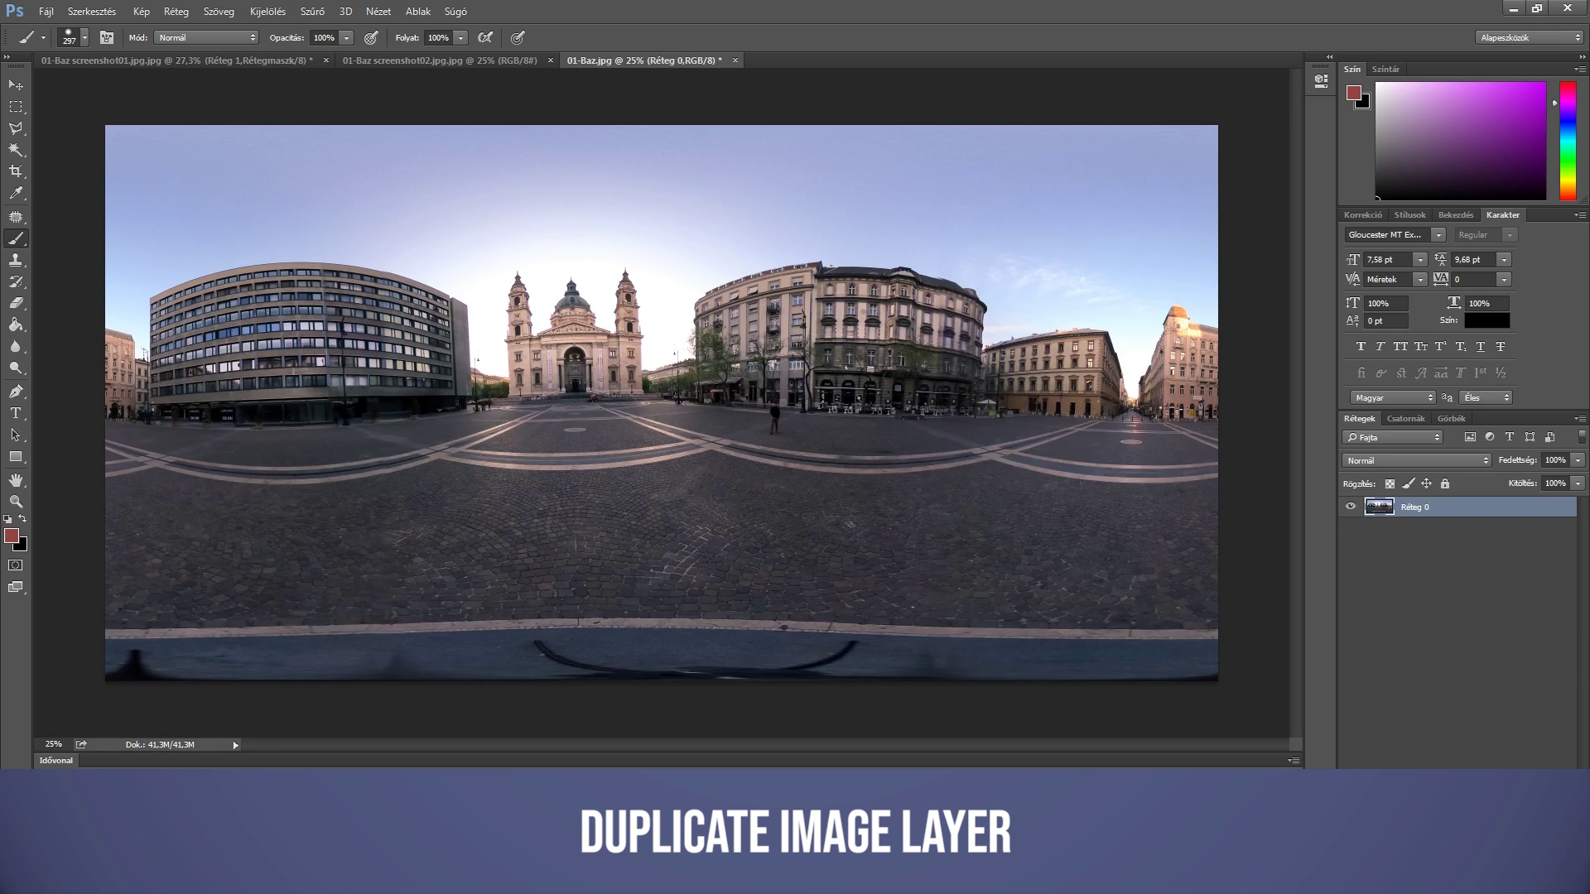
- Duplicate the panorama layer and apply Polar Coordinates (Rectangular to Polar) to the copy
{"action": "key", "text": "ctrl+j"}
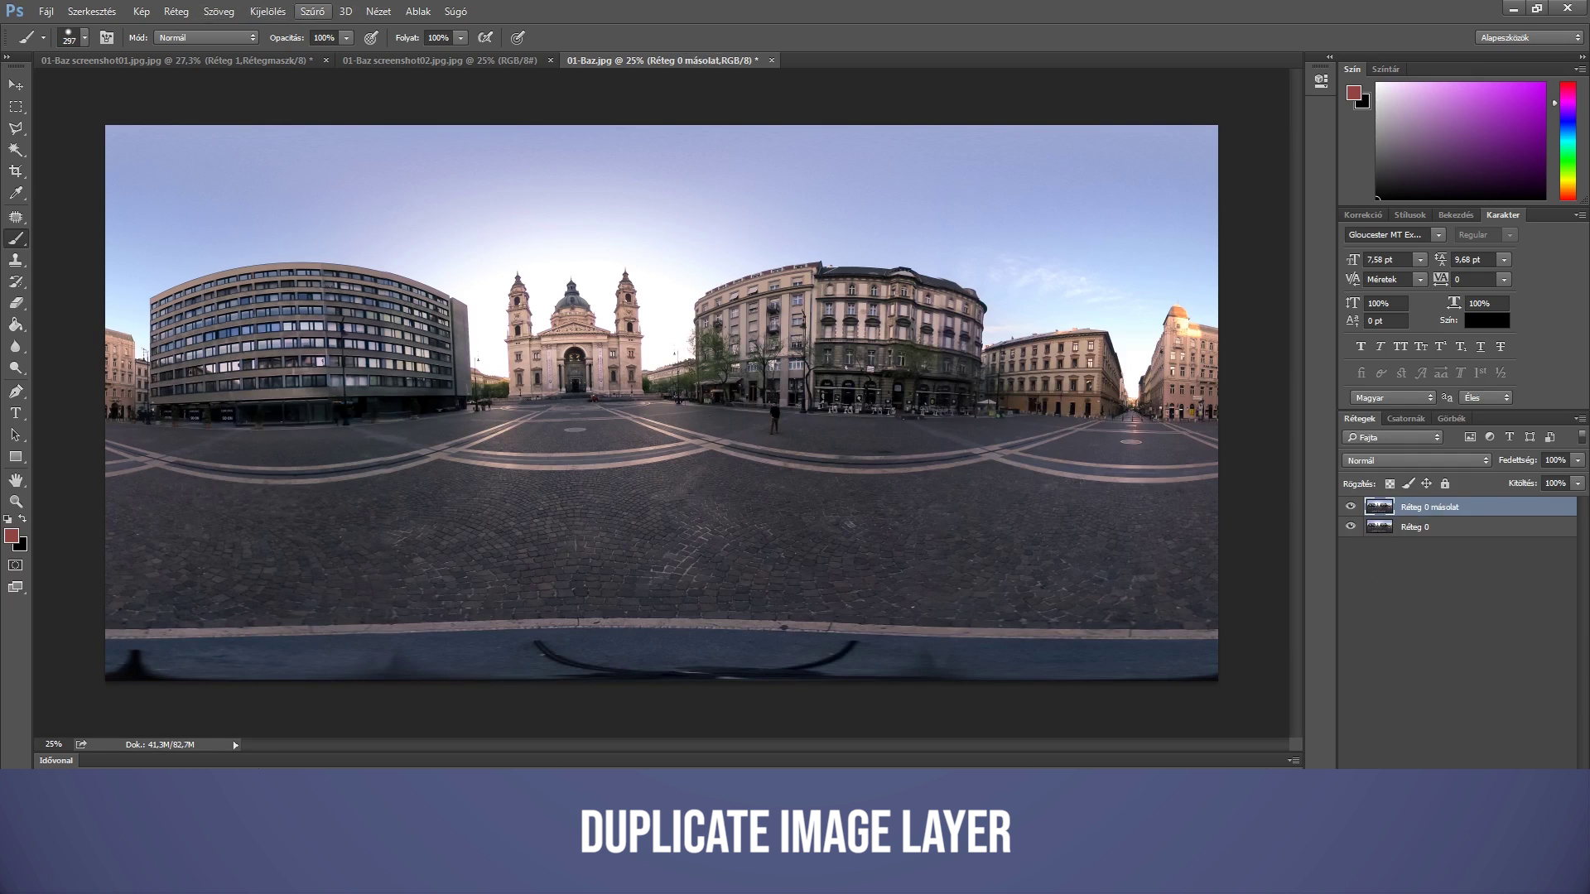
{"action": "left_click", "coordinate": [312, 10]}
{"action": "mouse_move", "coordinate": [325, 288]}
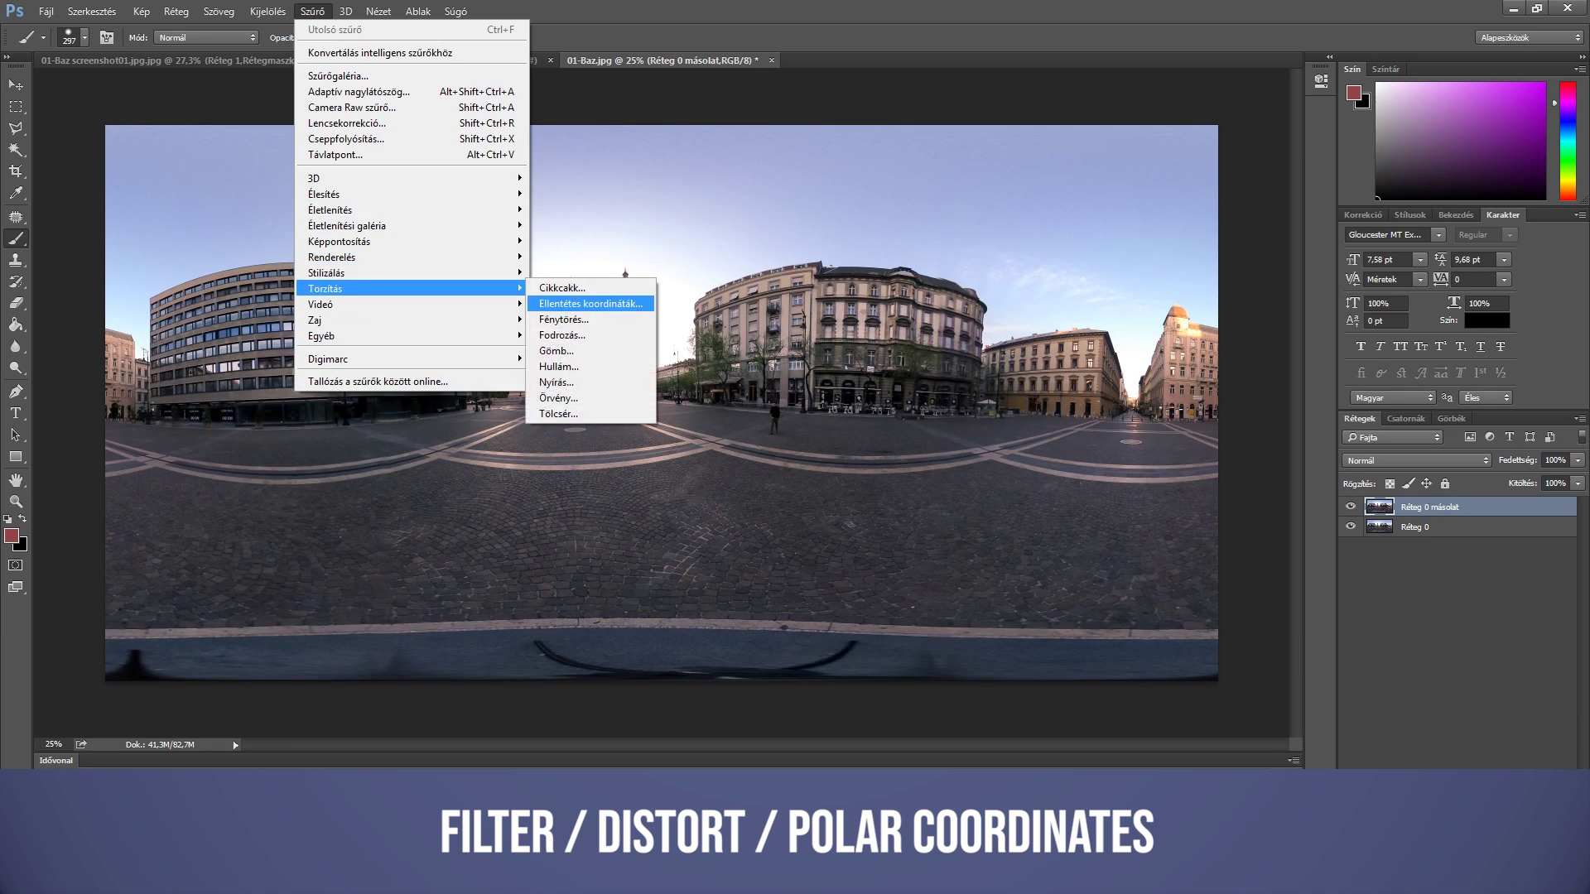
{"action": "left_click", "coordinate": [590, 303]}
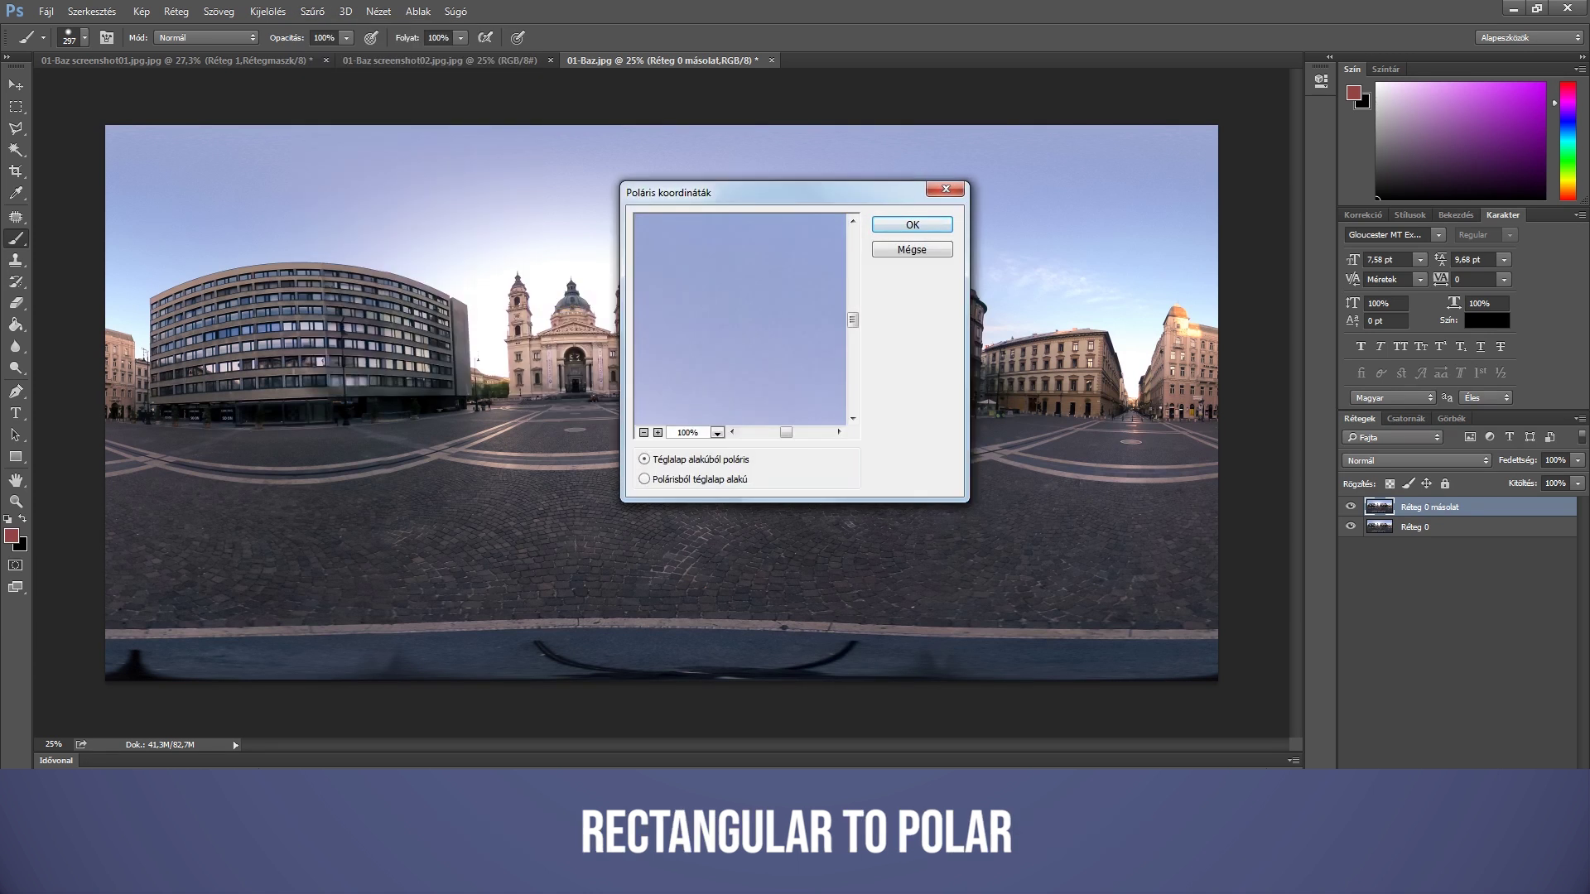
{"action": "key", "text": "Return"}
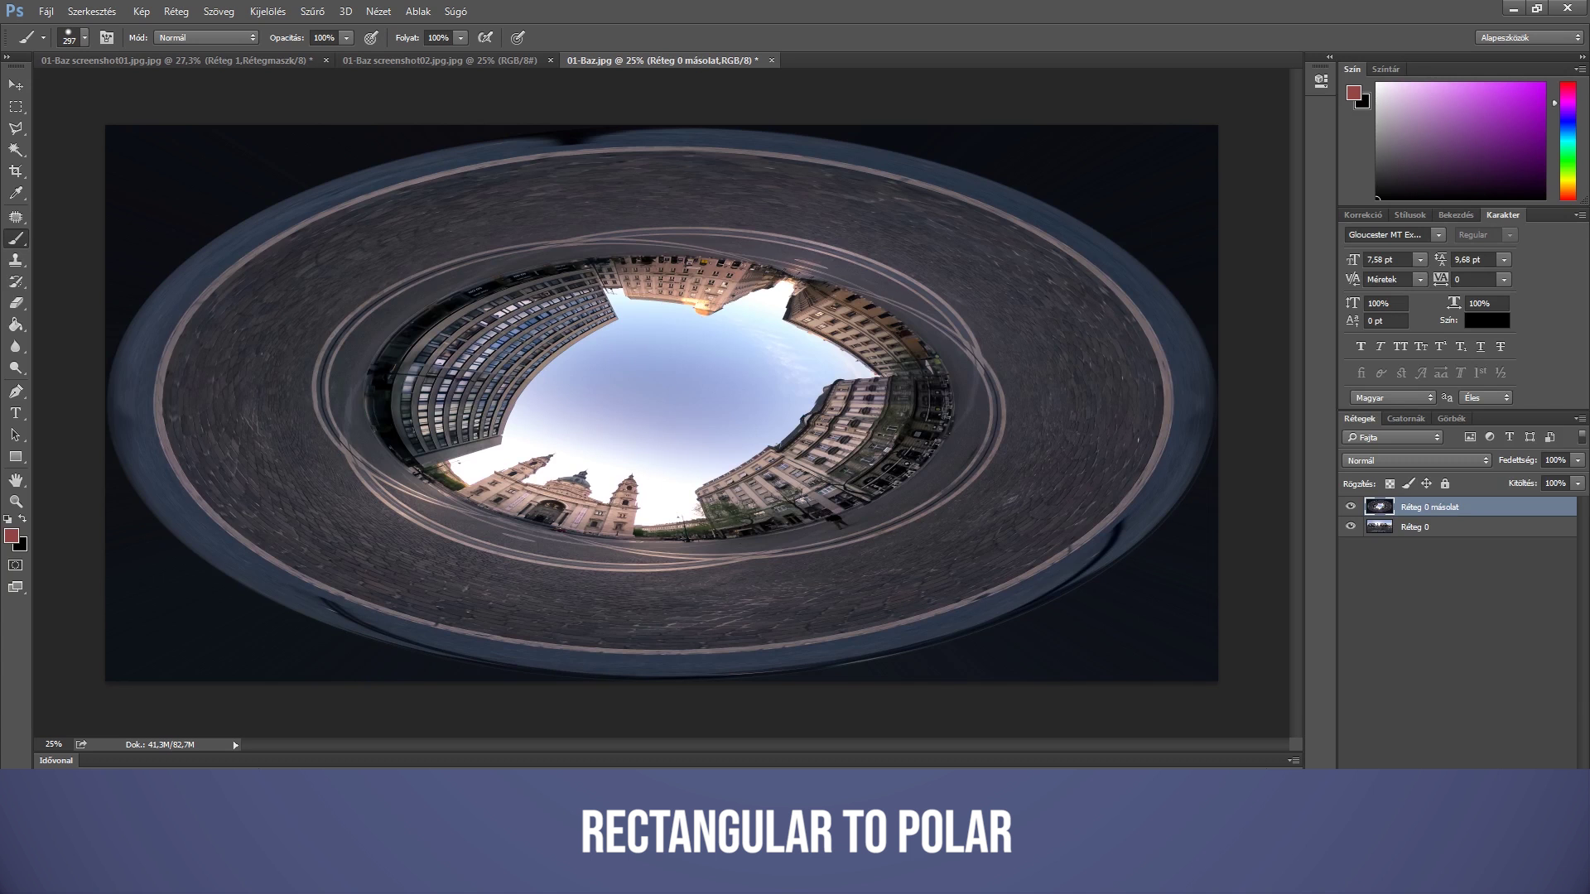
- Squeeze the copy to 50% width, then hide it and select Réteg 0
{"action": "key", "text": "ctrl+t"}
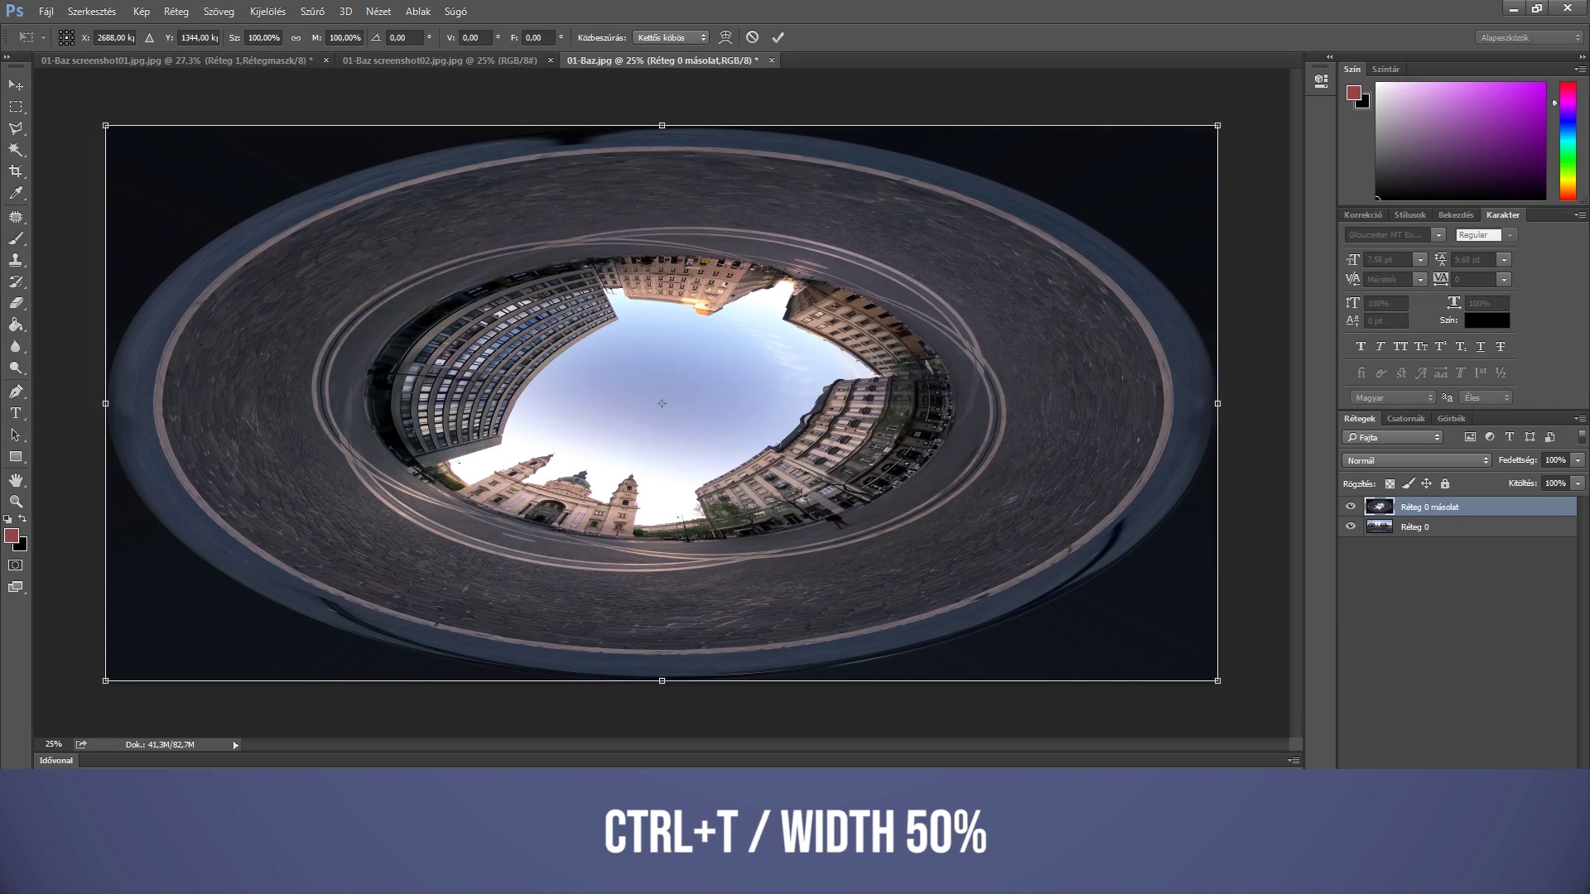
{"action": "type", "text": "50"}
{"action": "key", "text": "Return"}
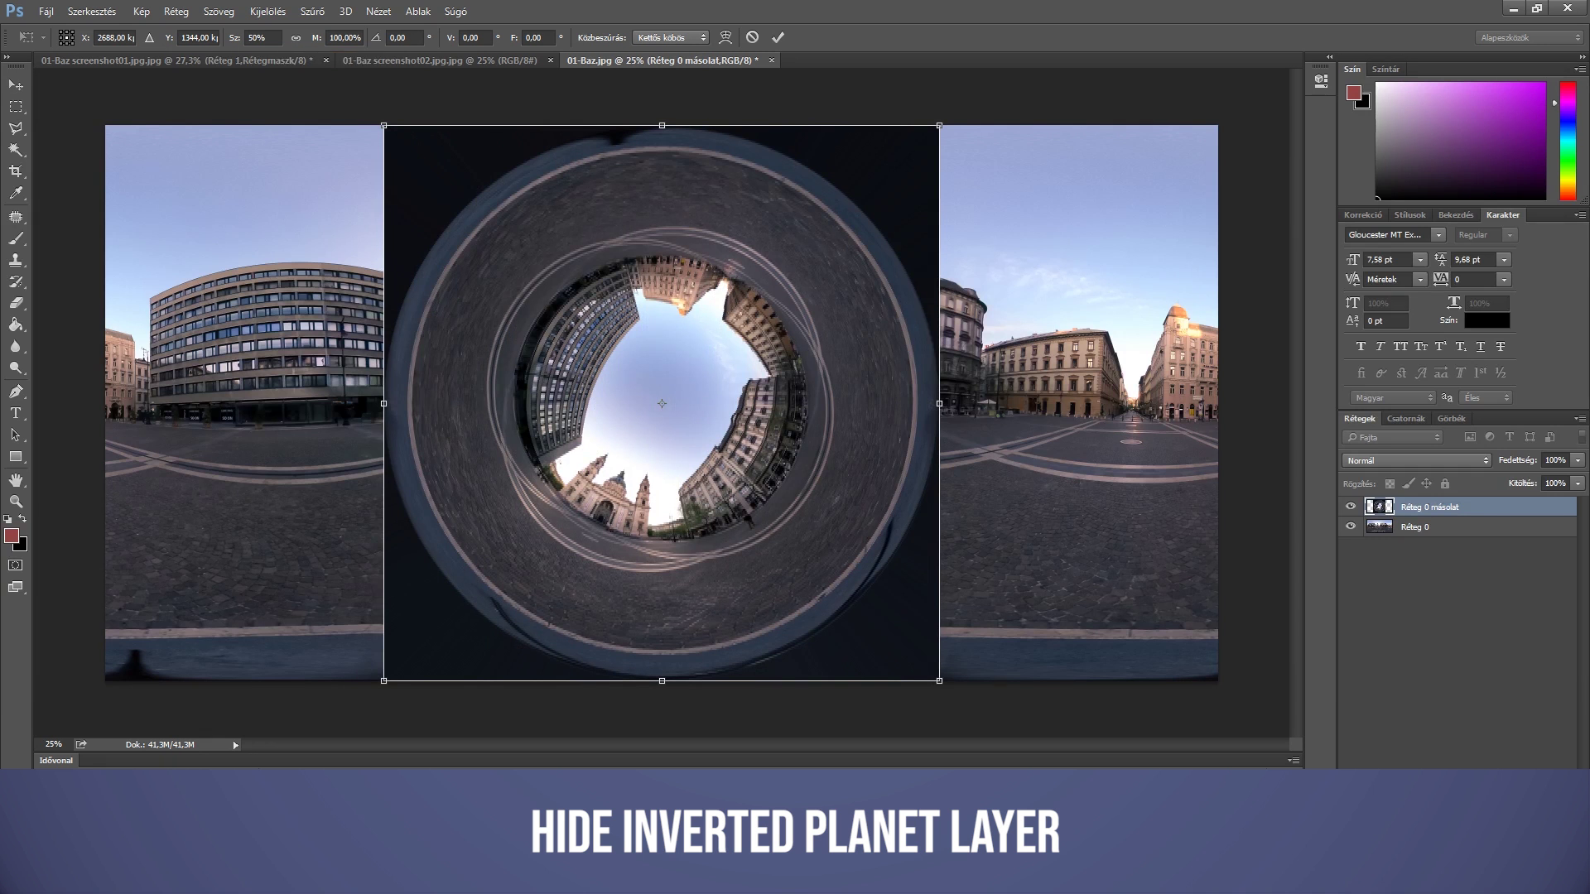
{"action": "key", "text": "Return"}
{"action": "left_click", "coordinate": [1457, 527]}
{"action": "left_click", "coordinate": [1351, 507]}
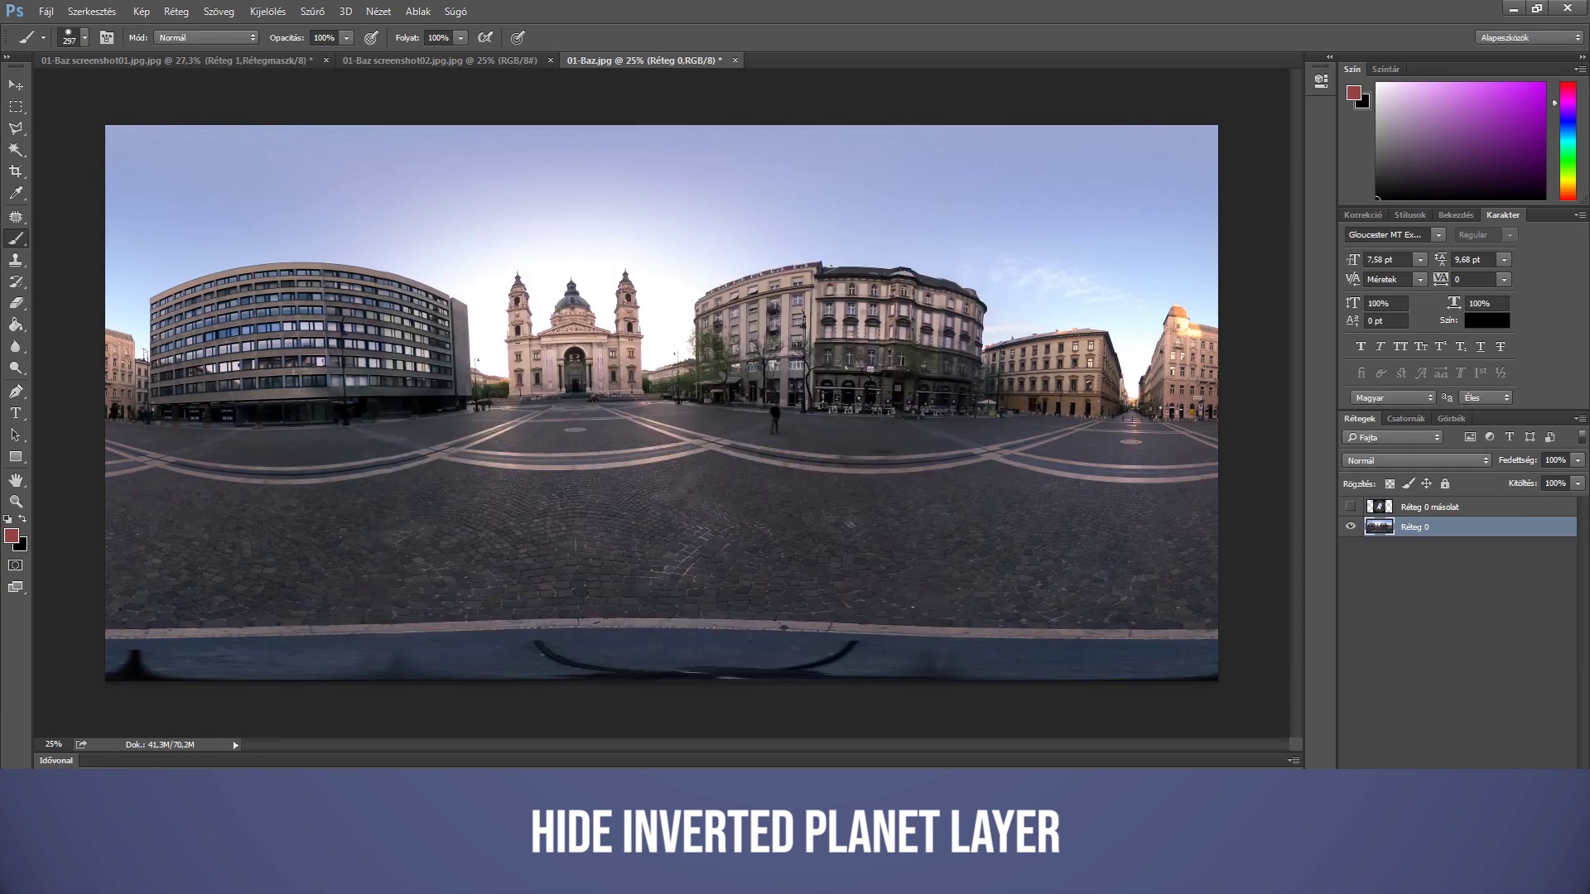
- Rotate the Réteg 0 panorama 180°
{"action": "key", "text": "ctrl+t"}
{"action": "right_click", "coordinate": [775, 370]}
{"action": "left_click", "coordinate": [830, 529]}
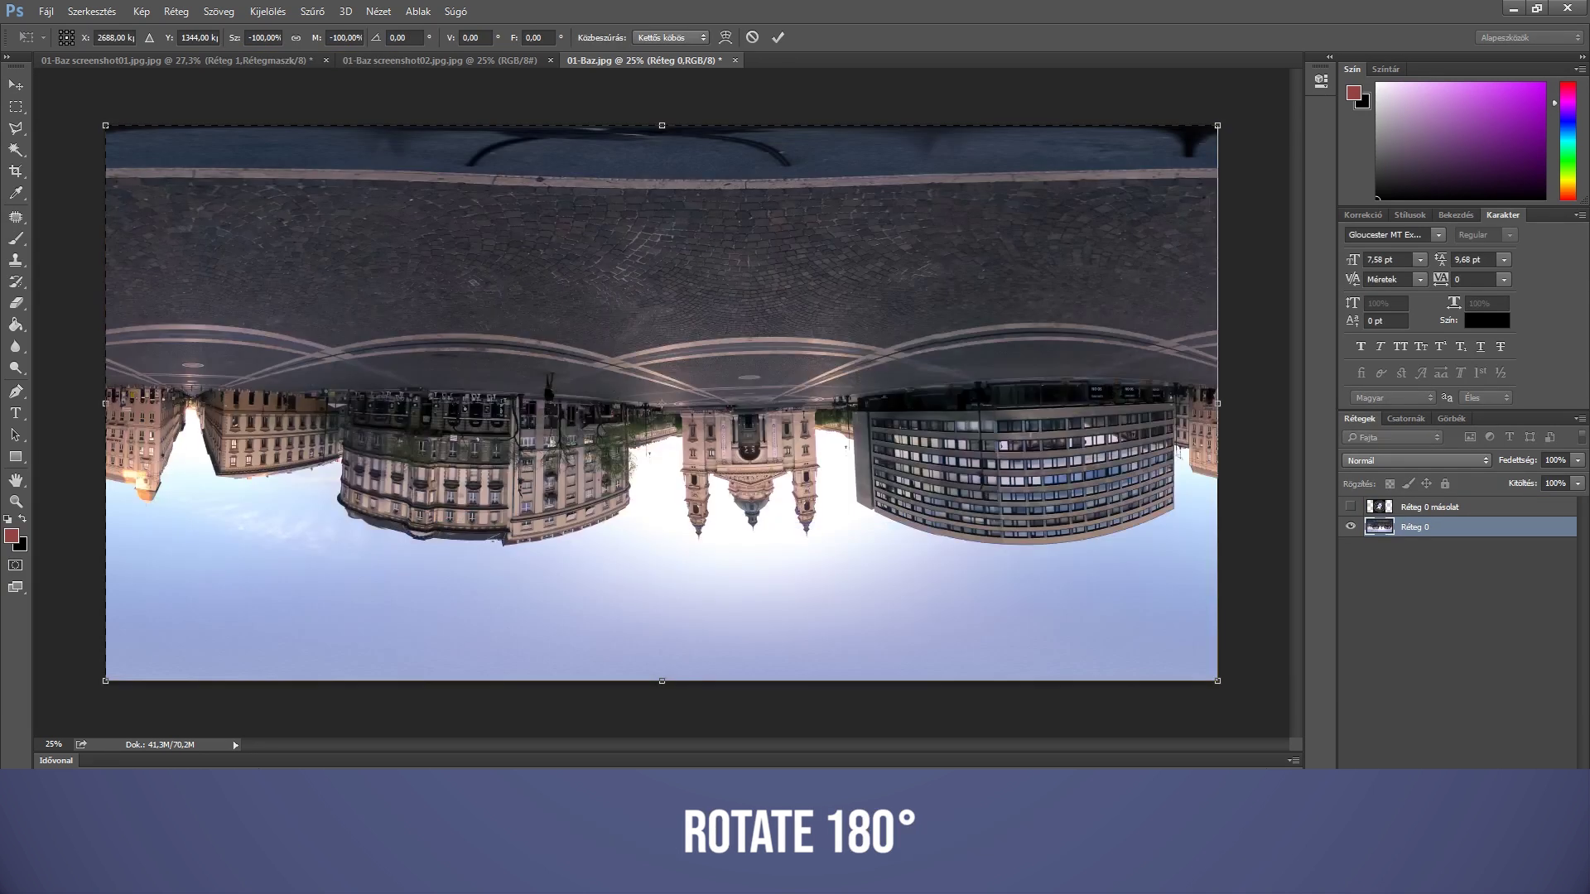
{"action": "key", "text": "Return"}
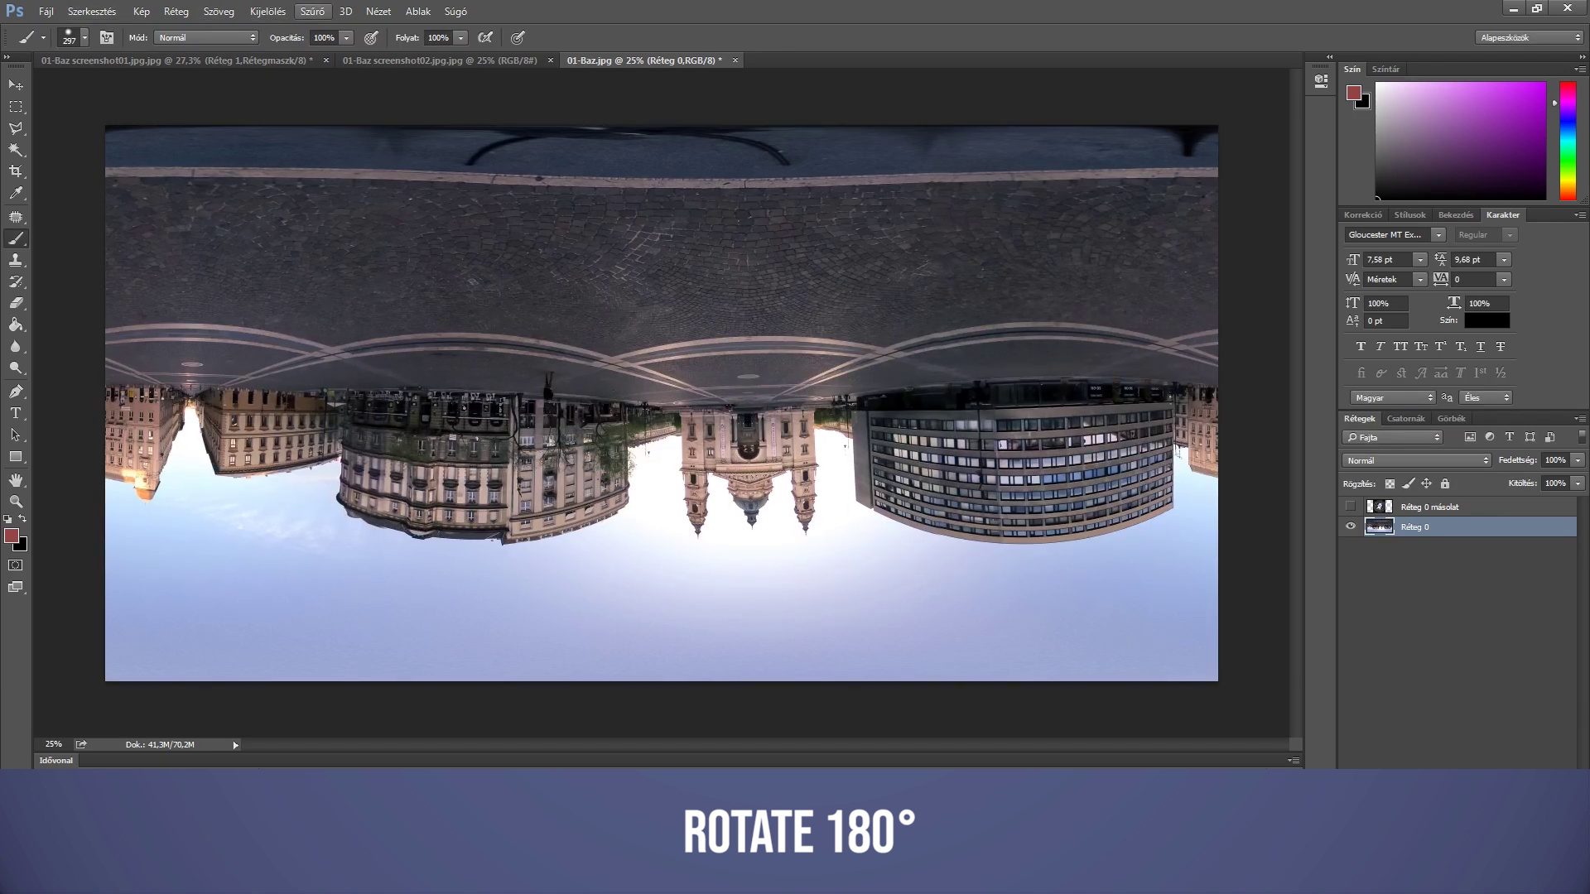
- Apply the Polar Coordinates distortion to Réteg 0 to make a little planet
{"action": "left_click", "coordinate": [312, 12]}
{"action": "mouse_move", "coordinate": [325, 288]}
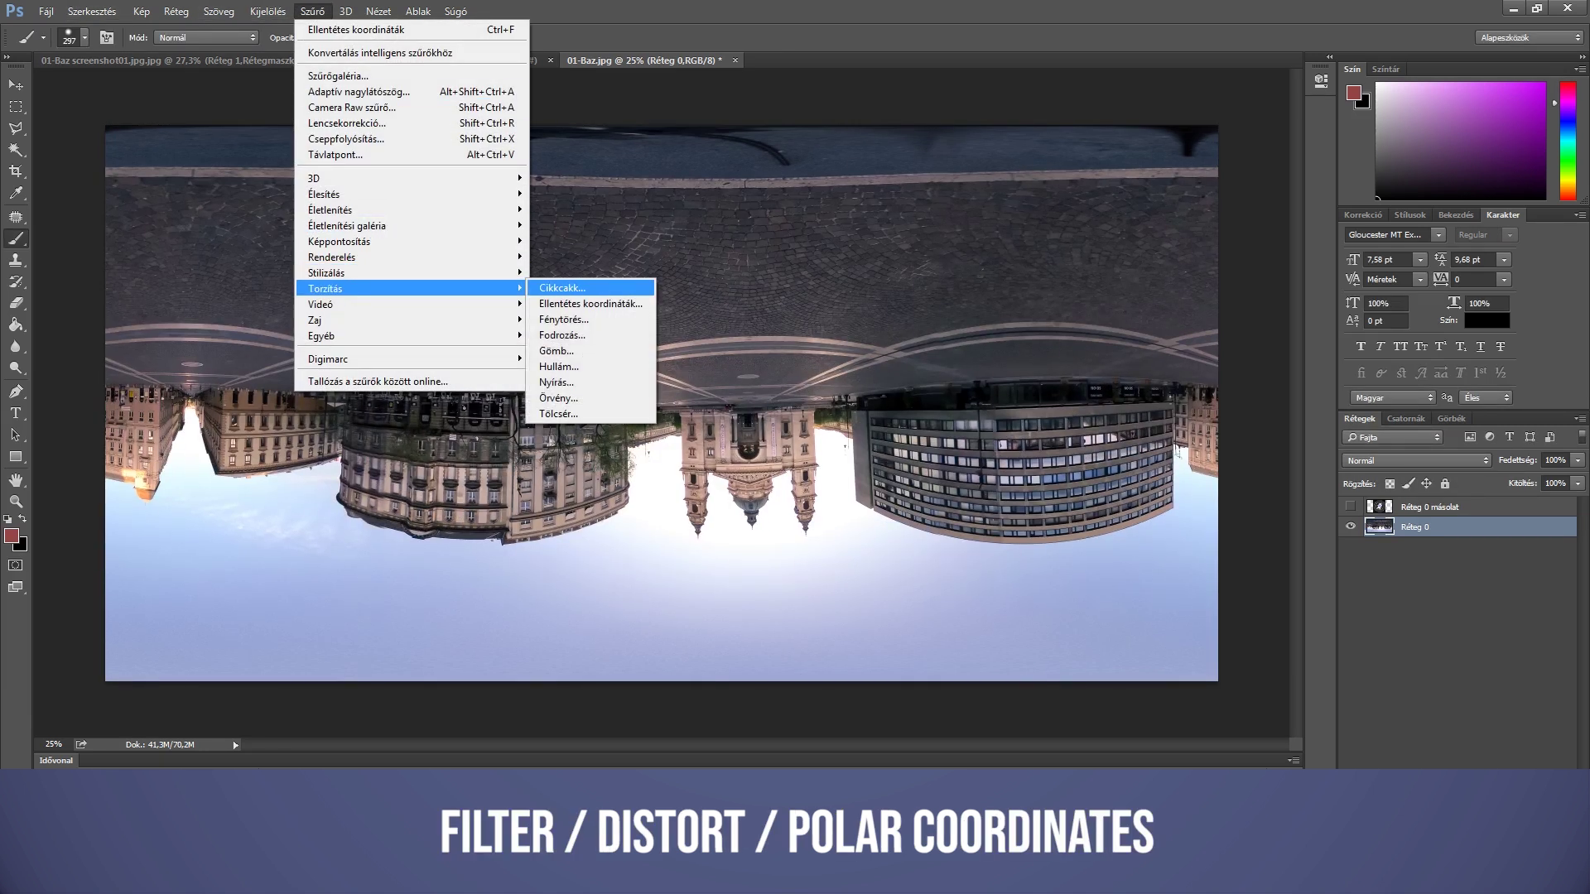
{"action": "left_click", "coordinate": [591, 303]}
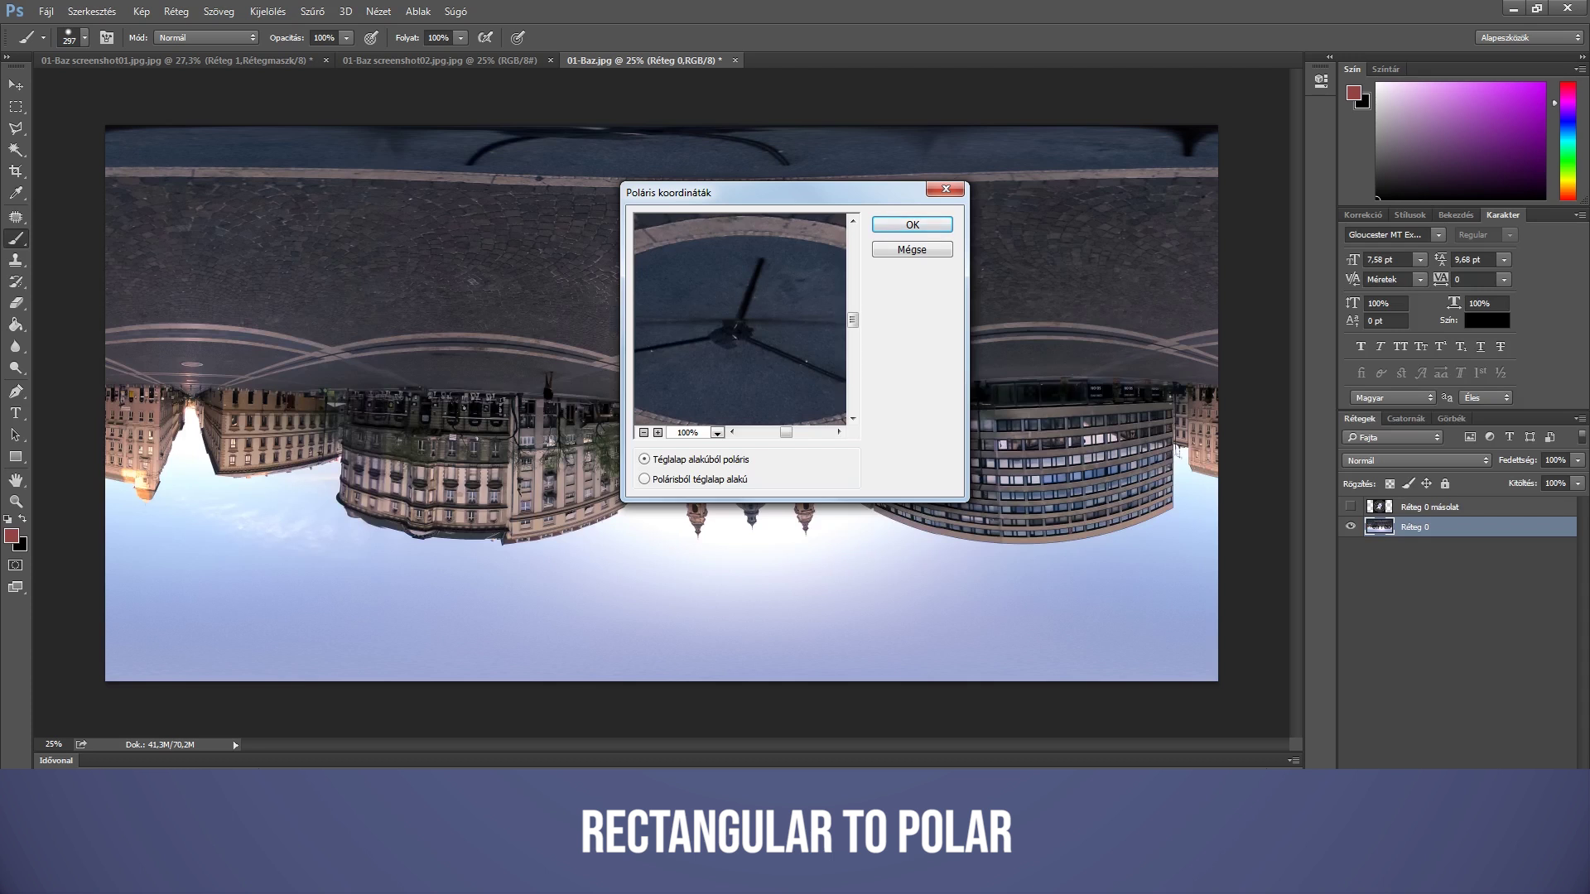
{"action": "key", "text": "Return"}
- Squeeze Réteg 0 to 50% width, then show and select the inverted copy layer
{"action": "key", "text": "ctrl+t"}
{"action": "left_click", "coordinate": [263, 38]}
{"action": "type", "text": "50"}
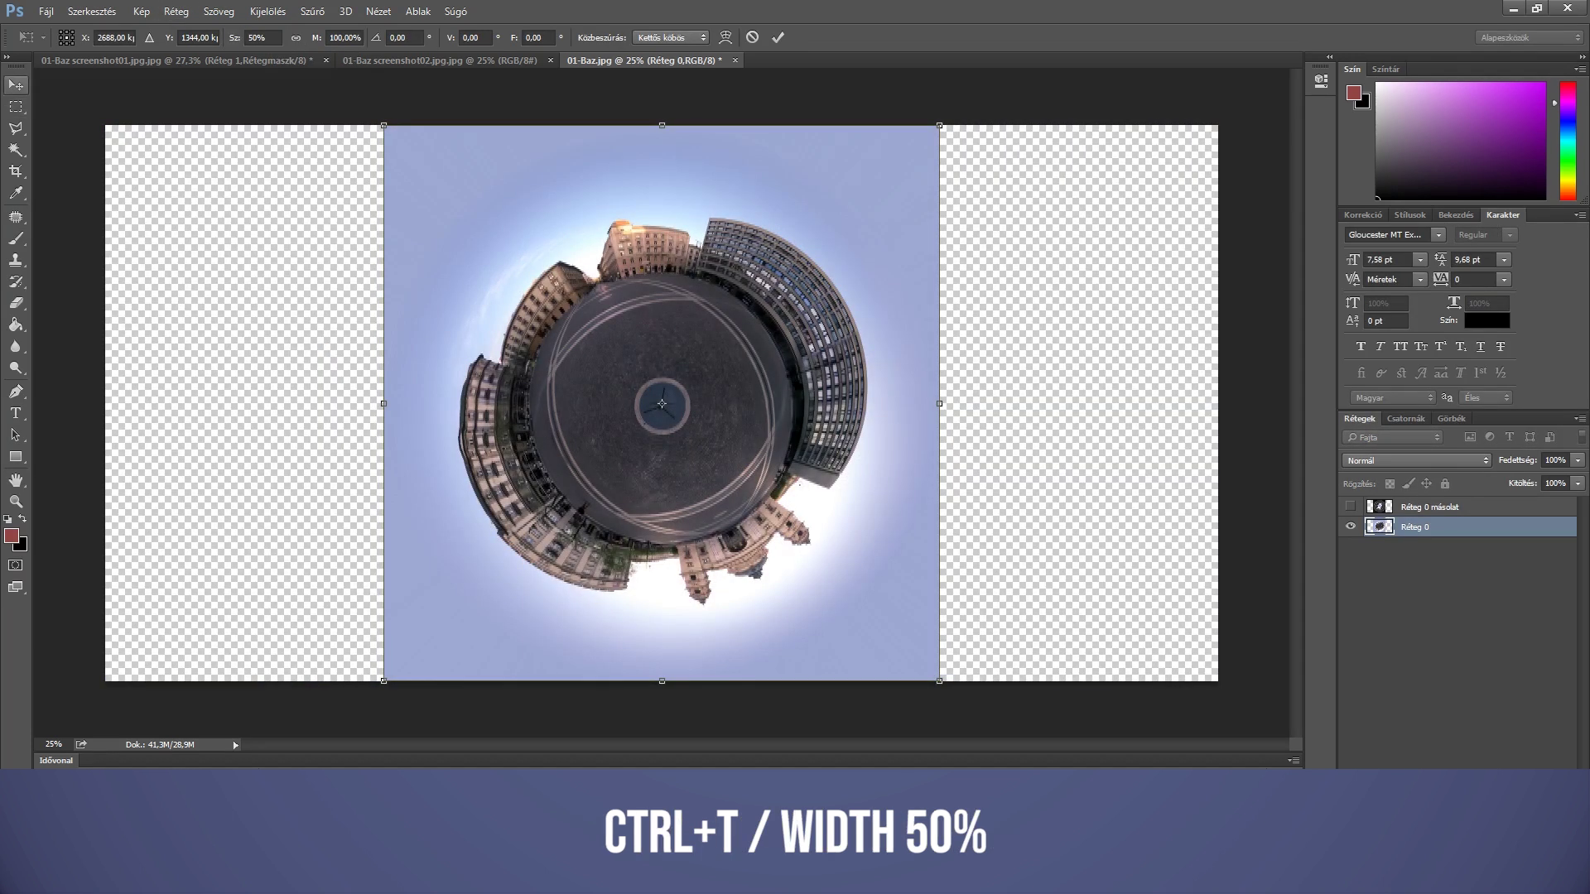
{"action": "type", "text": "c"}
{"action": "key", "text": "Return"}
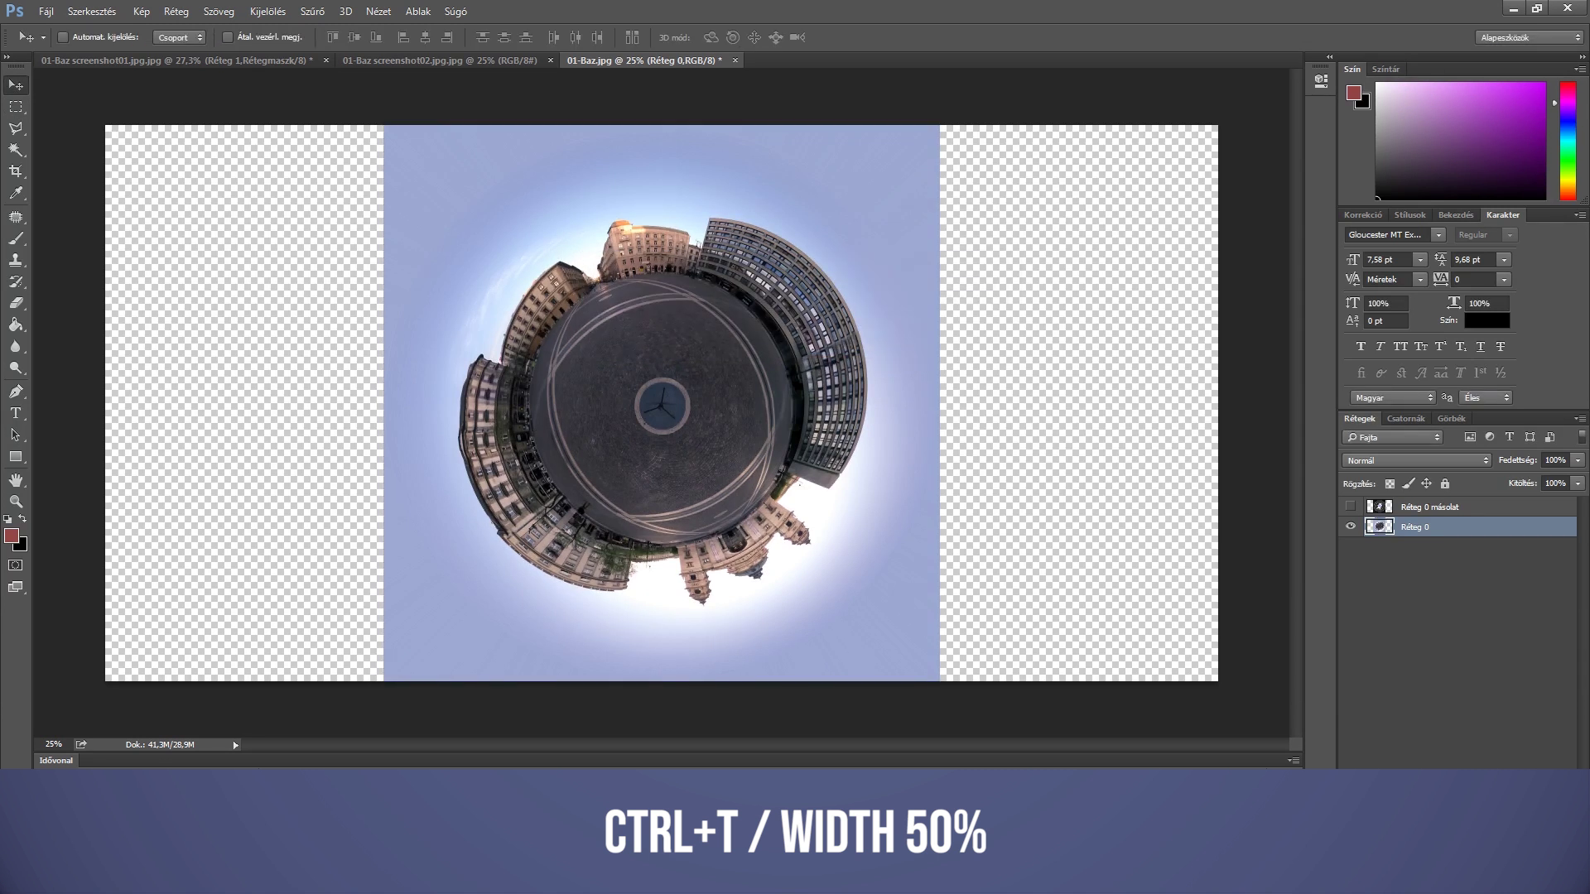
{"action": "left_click", "coordinate": [1351, 506]}
{"action": "left_click", "coordinate": [1445, 507]}
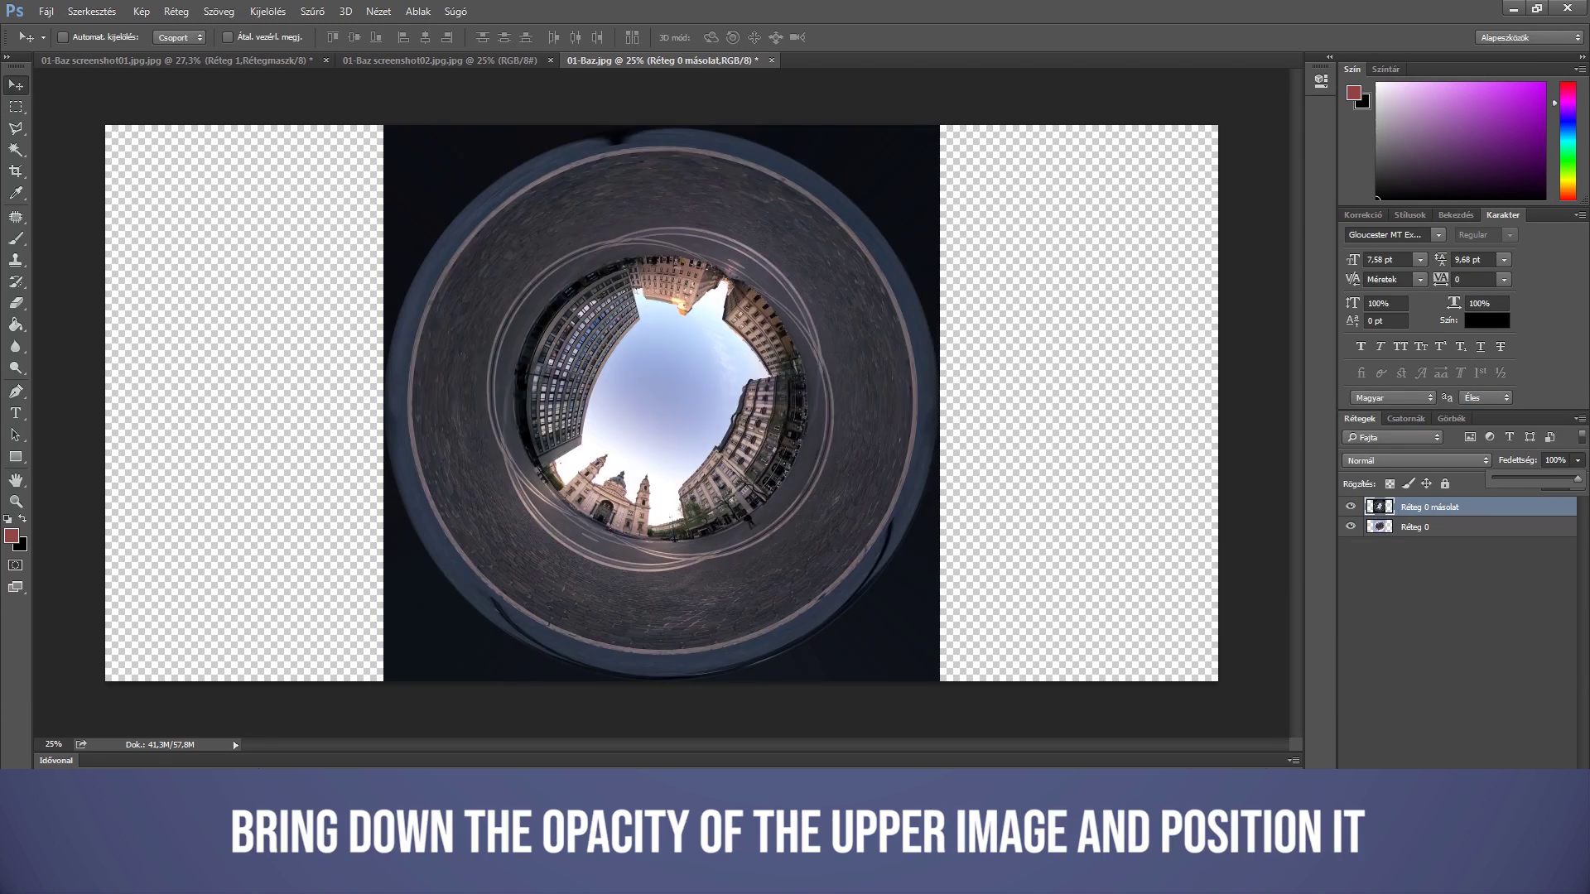
- Rotate the upper planet copy to about -56°, flip it horizontally, and refine its alignment
{"action": "key", "text": "ctrl+t"}
{"action": "left_click_drag", "start_coordinate": [960, 331], "coordinate": [795, 112]}
{"action": "right_click", "coordinate": [665, 416]}
{"action": "left_click", "coordinate": [718, 628]}
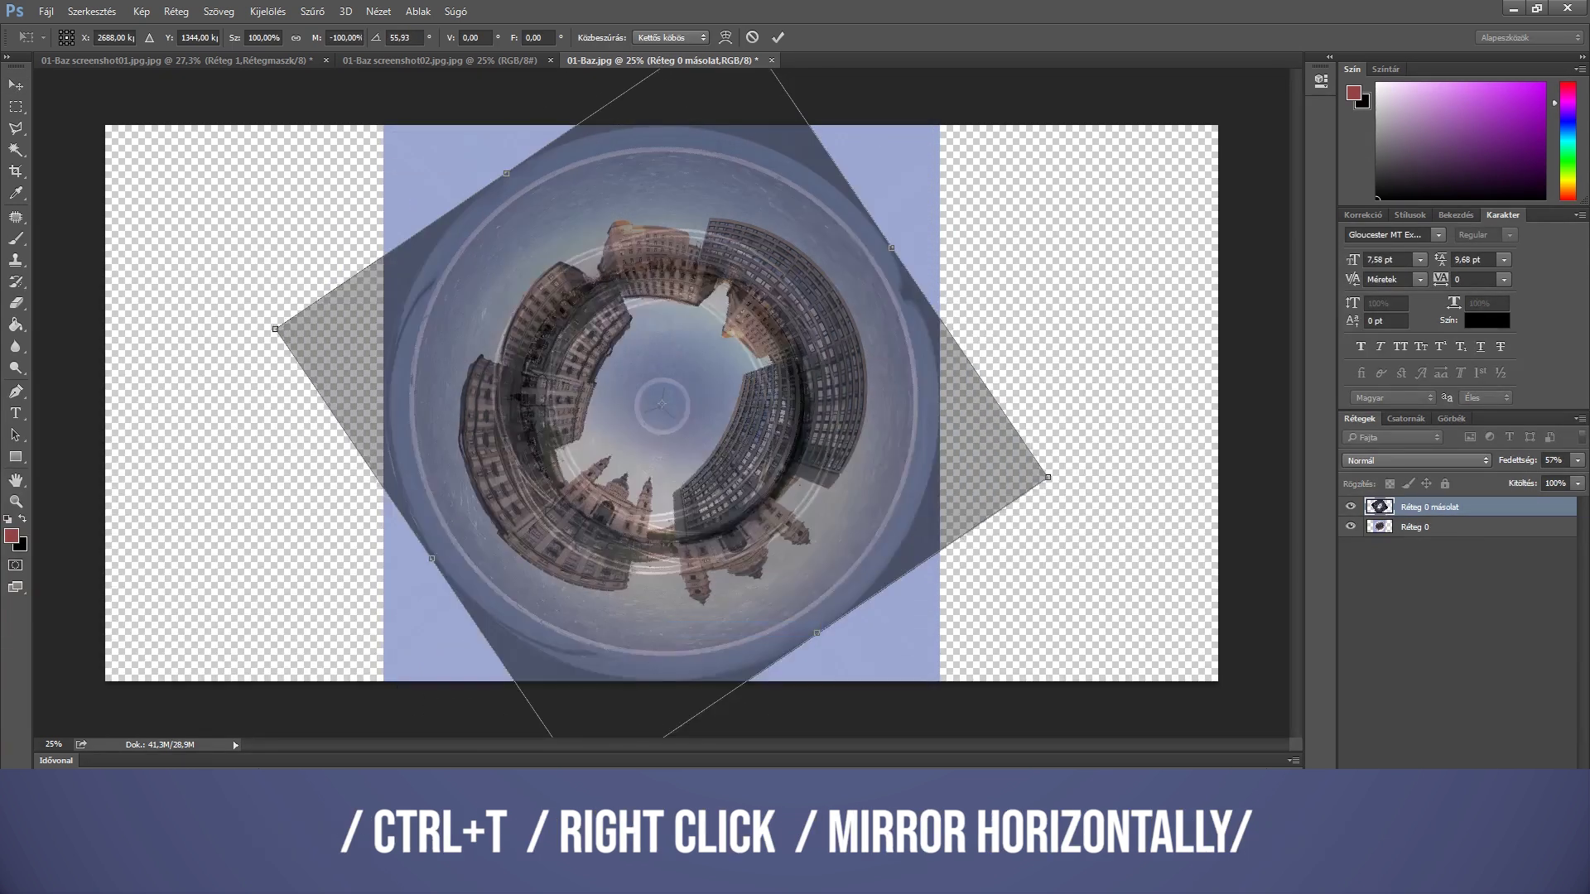
{"action": "left_click_drag", "start_coordinate": [911, 215], "coordinate": [944, 249]}
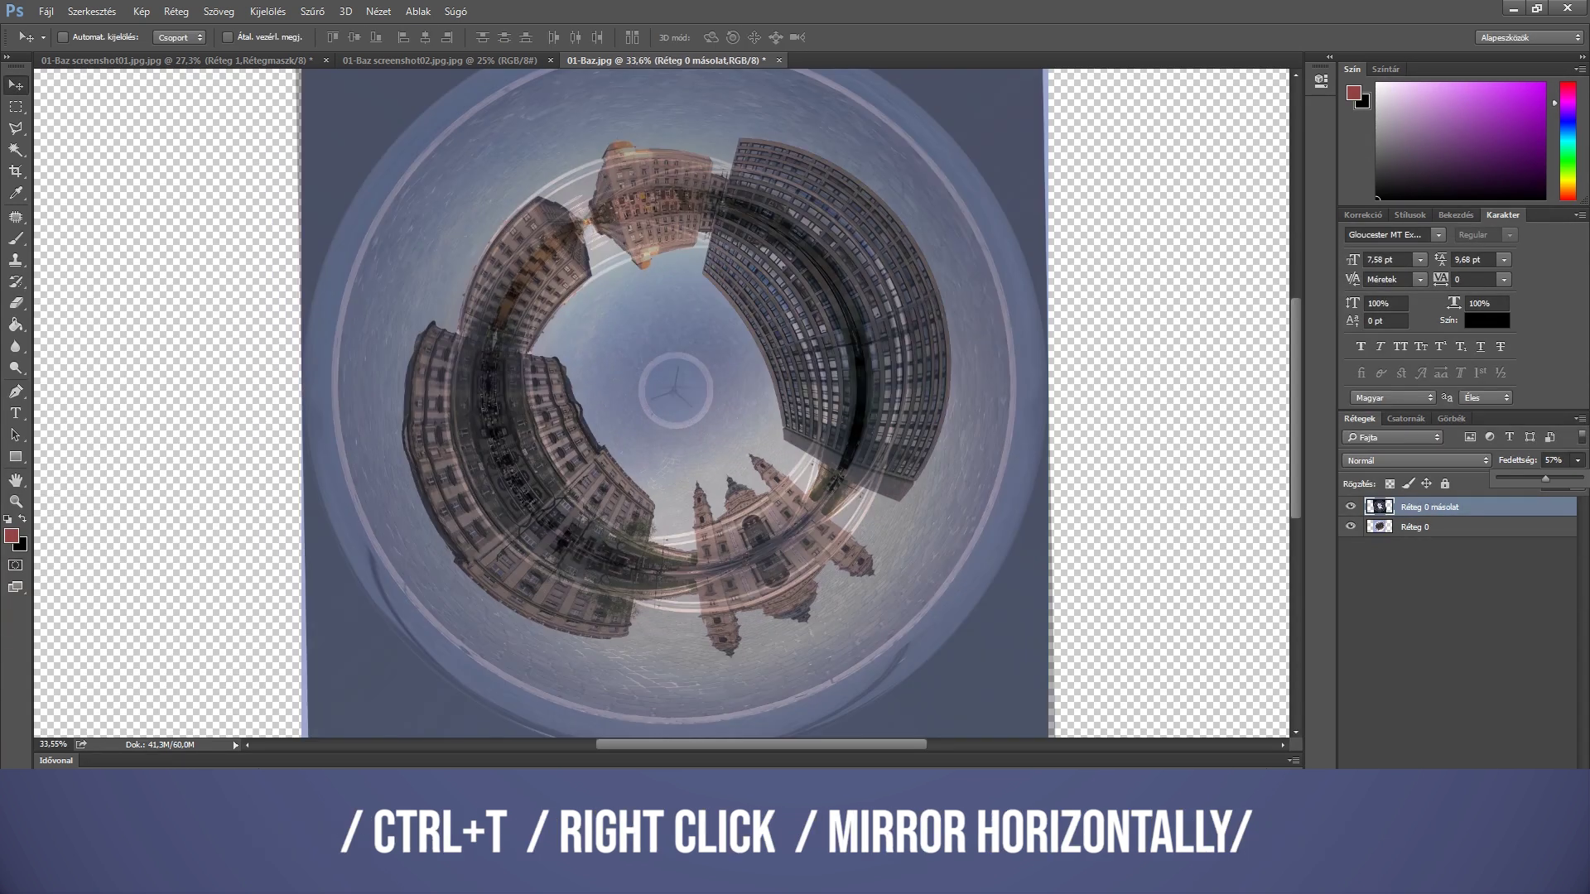
- Restore the upper layer to 100% opacity and paint its mask to reveal the sky
{"action": "left_click", "coordinate": [1577, 460]}
{"action": "left_click_drag", "start_coordinate": [1549, 479], "coordinate": [1581, 479]}
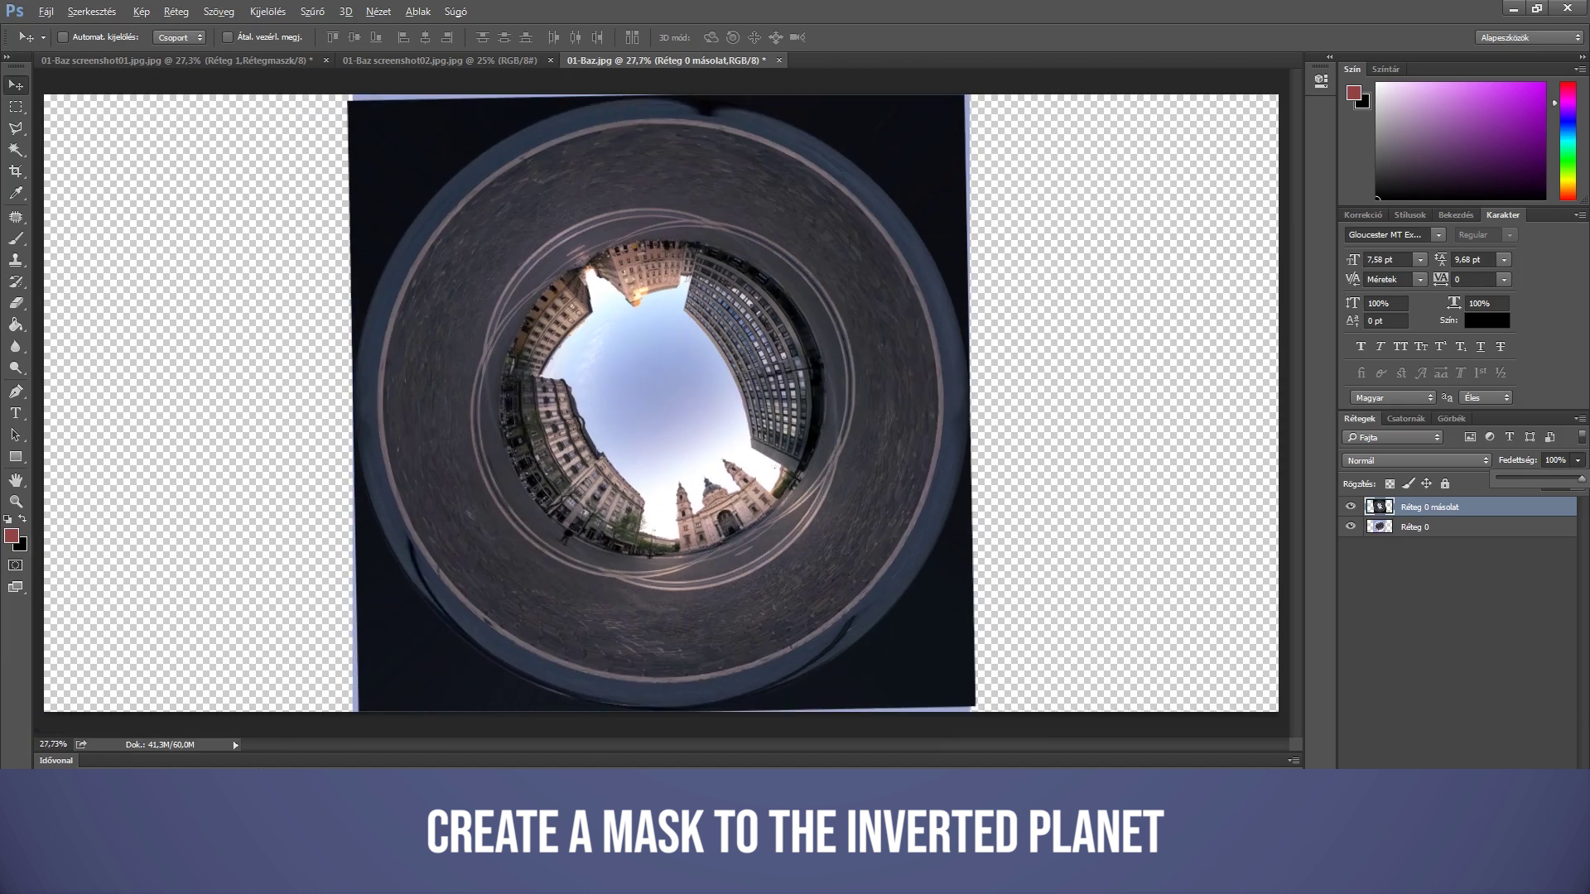
{"action": "mouse_move", "coordinate": [390, 273]}
{"action": "left_mouse_down"}
{"action": "mouse_move", "coordinate": [695, 141]}
{"action": "mouse_move", "coordinate": [397, 348]}
{"action": "mouse_move", "coordinate": [944, 662]}
{"action": "mouse_move", "coordinate": [463, 596]}
{"action": "mouse_move", "coordinate": [497, 282]}
{"action": "mouse_move", "coordinate": [828, 497]}
{"action": "mouse_move", "coordinate": [728, 298]}
{"action": "left_mouse_up"}
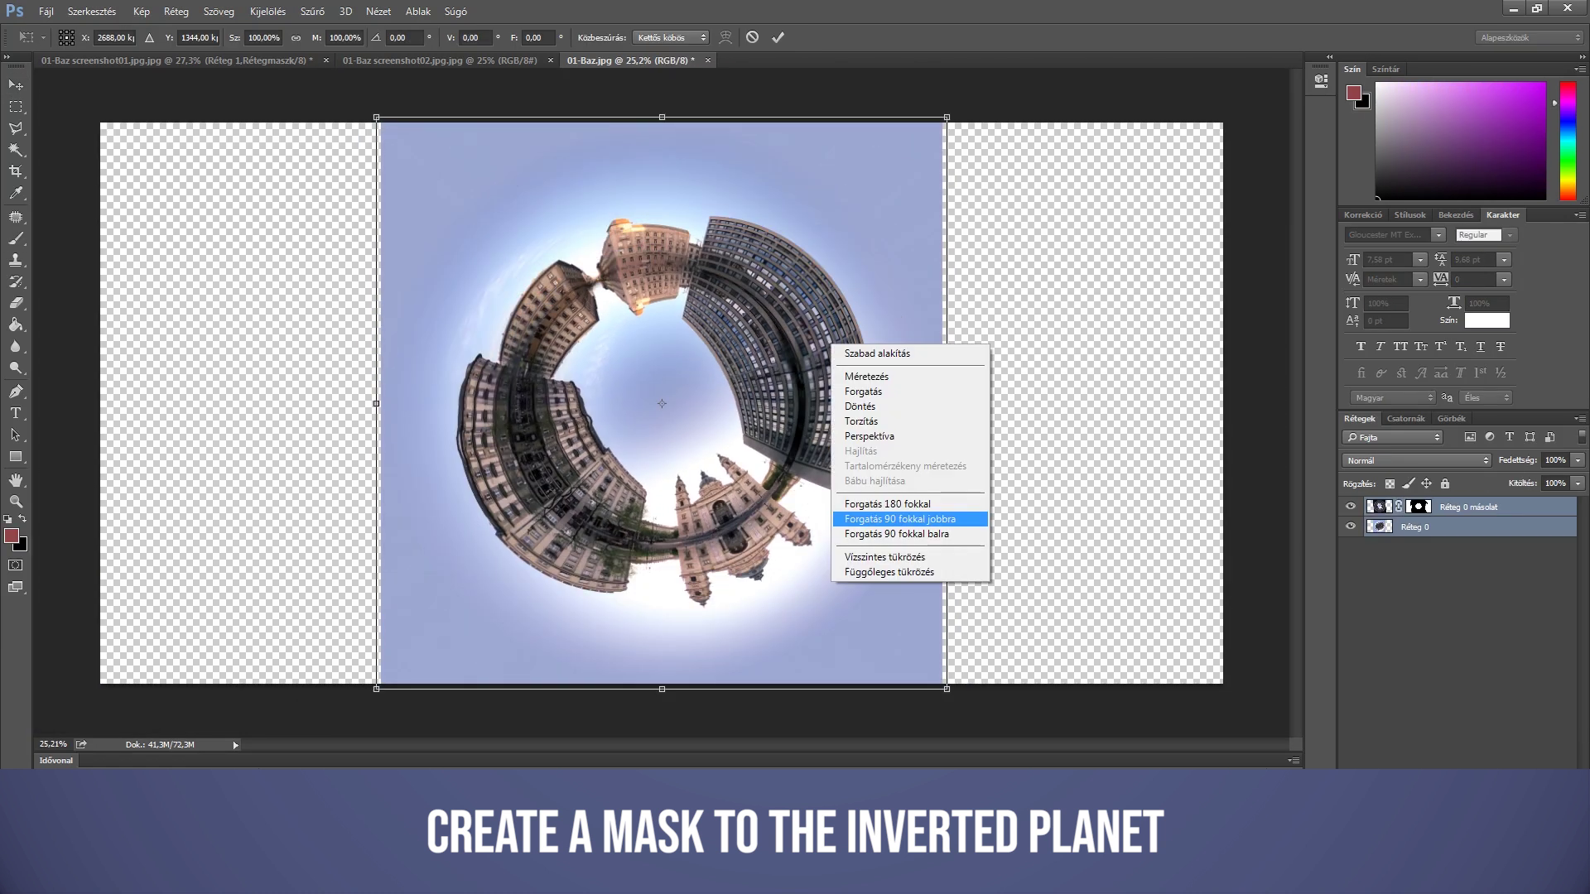
- Rotate both planet layers clockwise by two 90° turns
{"action": "left_click", "coordinate": [902, 515]}
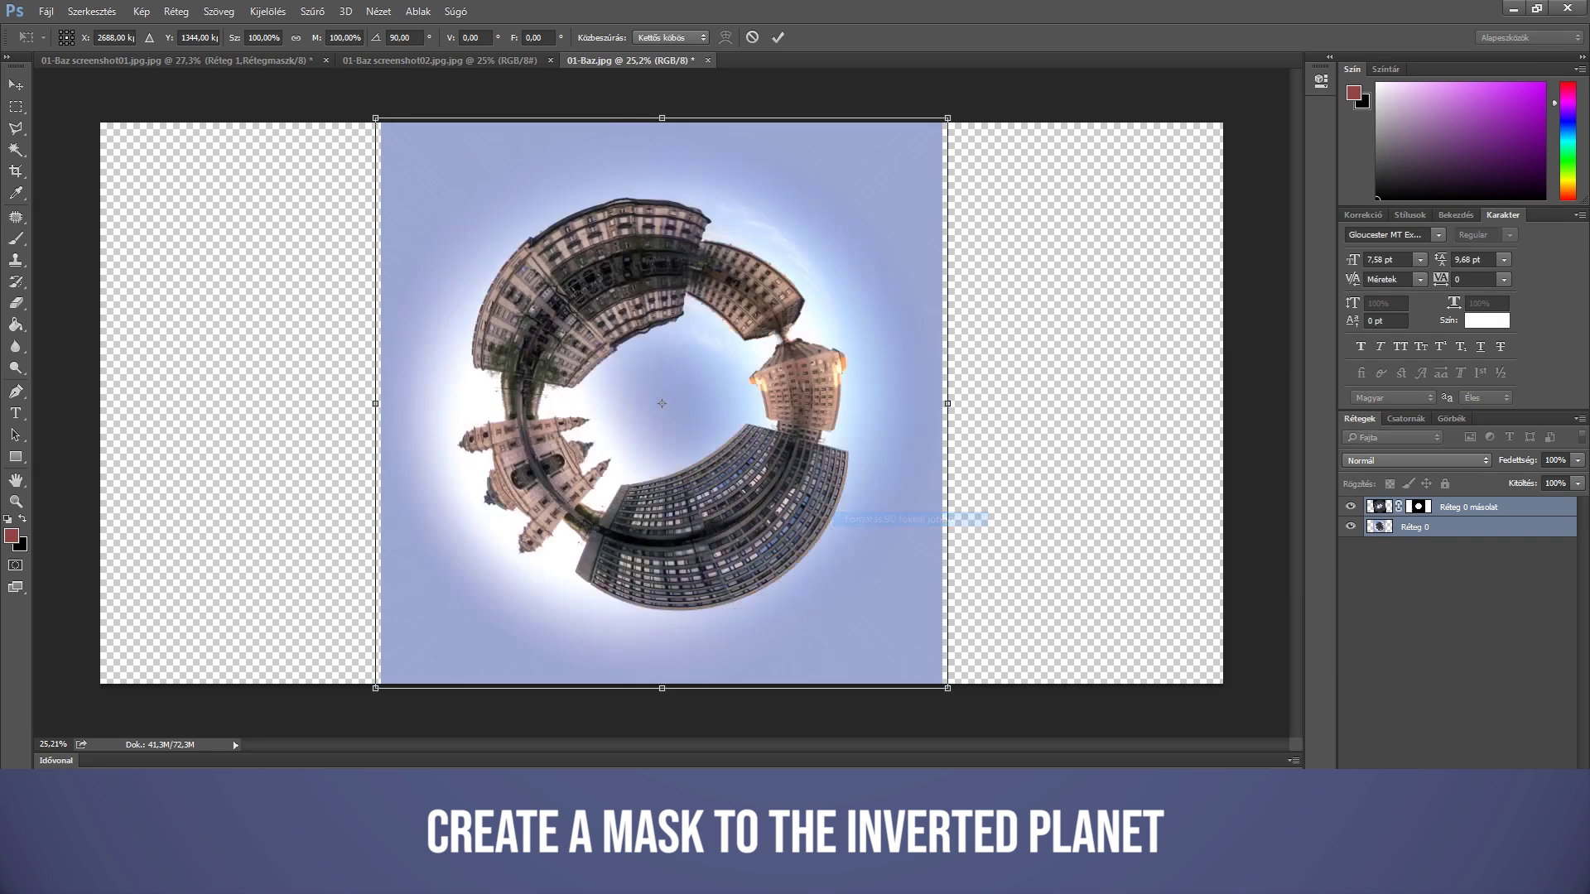
{"action": "right_click", "coordinate": [830, 483]}
{"action": "left_click", "coordinate": [898, 658]}
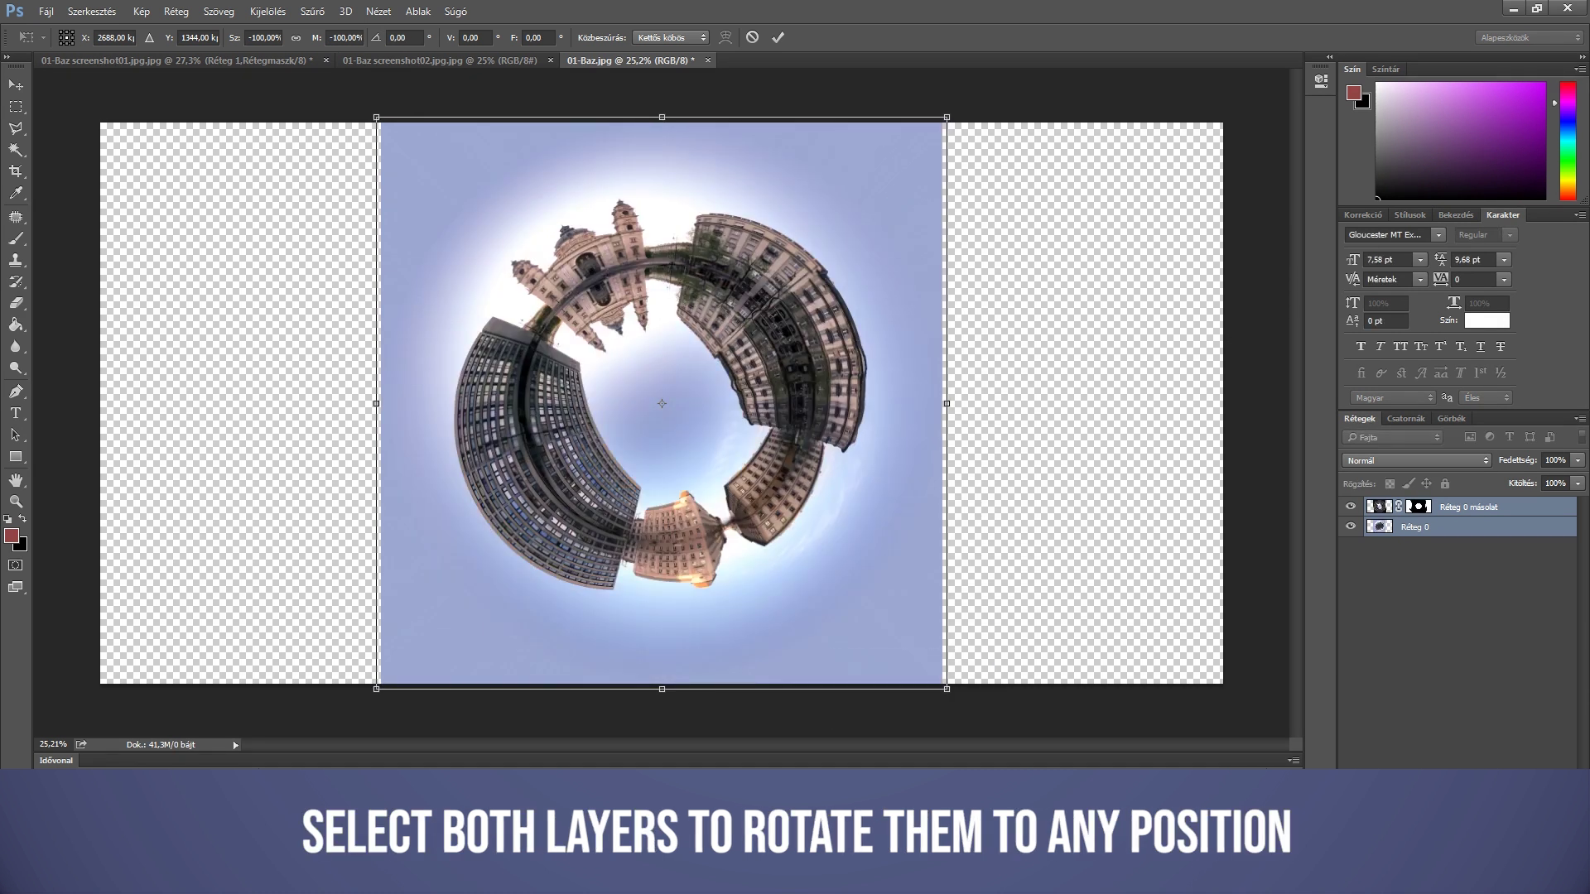
- Commit the free-transform rotation on both planet layers
{"action": "key", "text": "Return"}
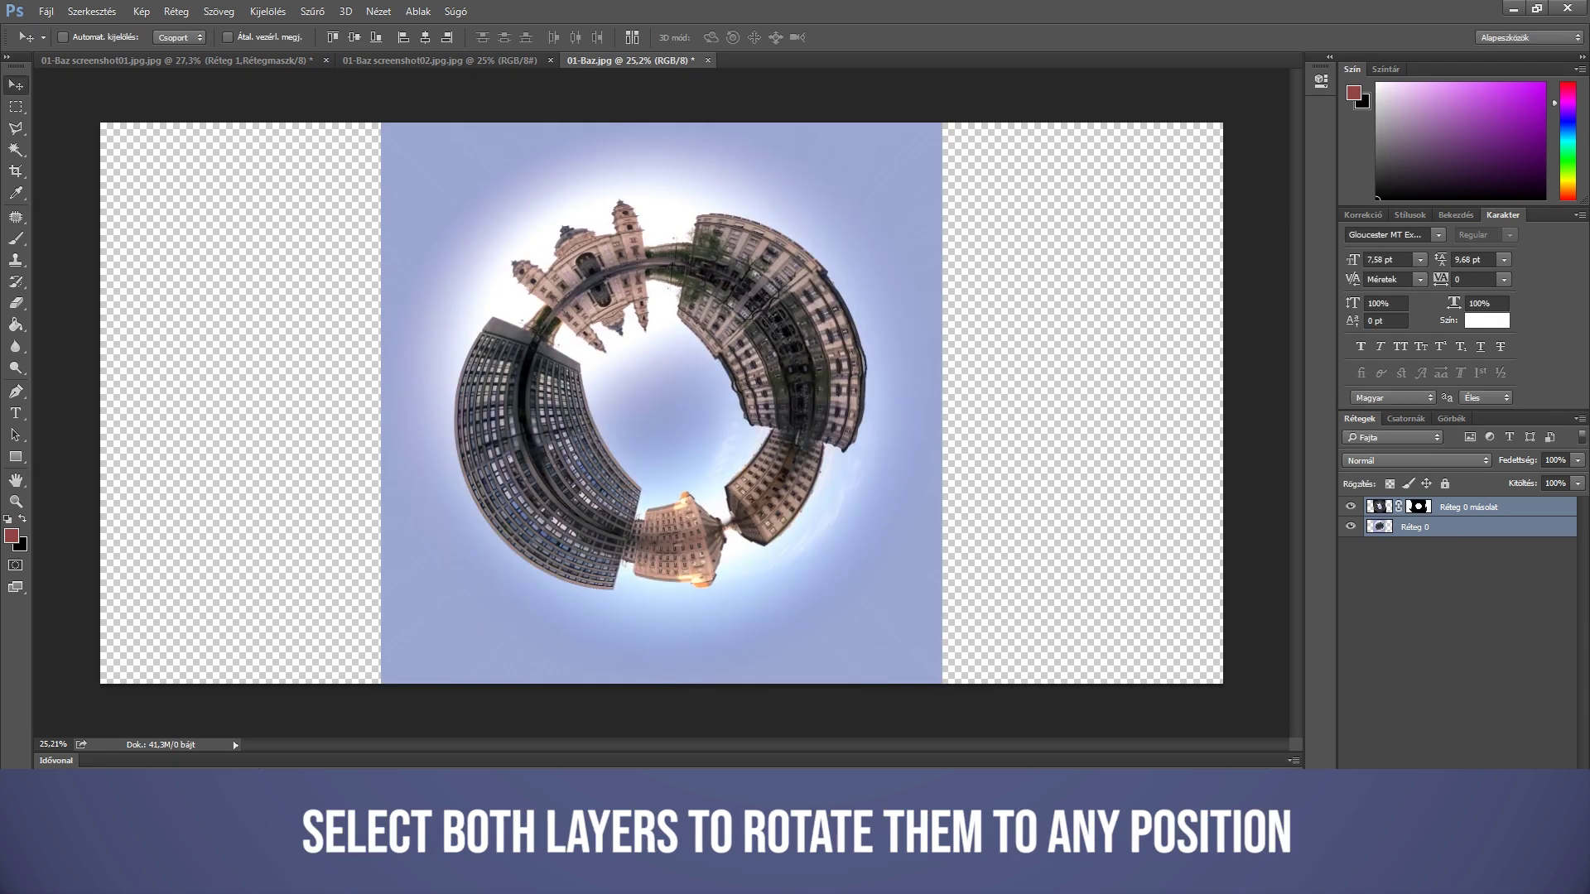
{"action": "scroll", "coordinate": [673, 357], "scroll_direction": "up", "scroll_amount": 1}
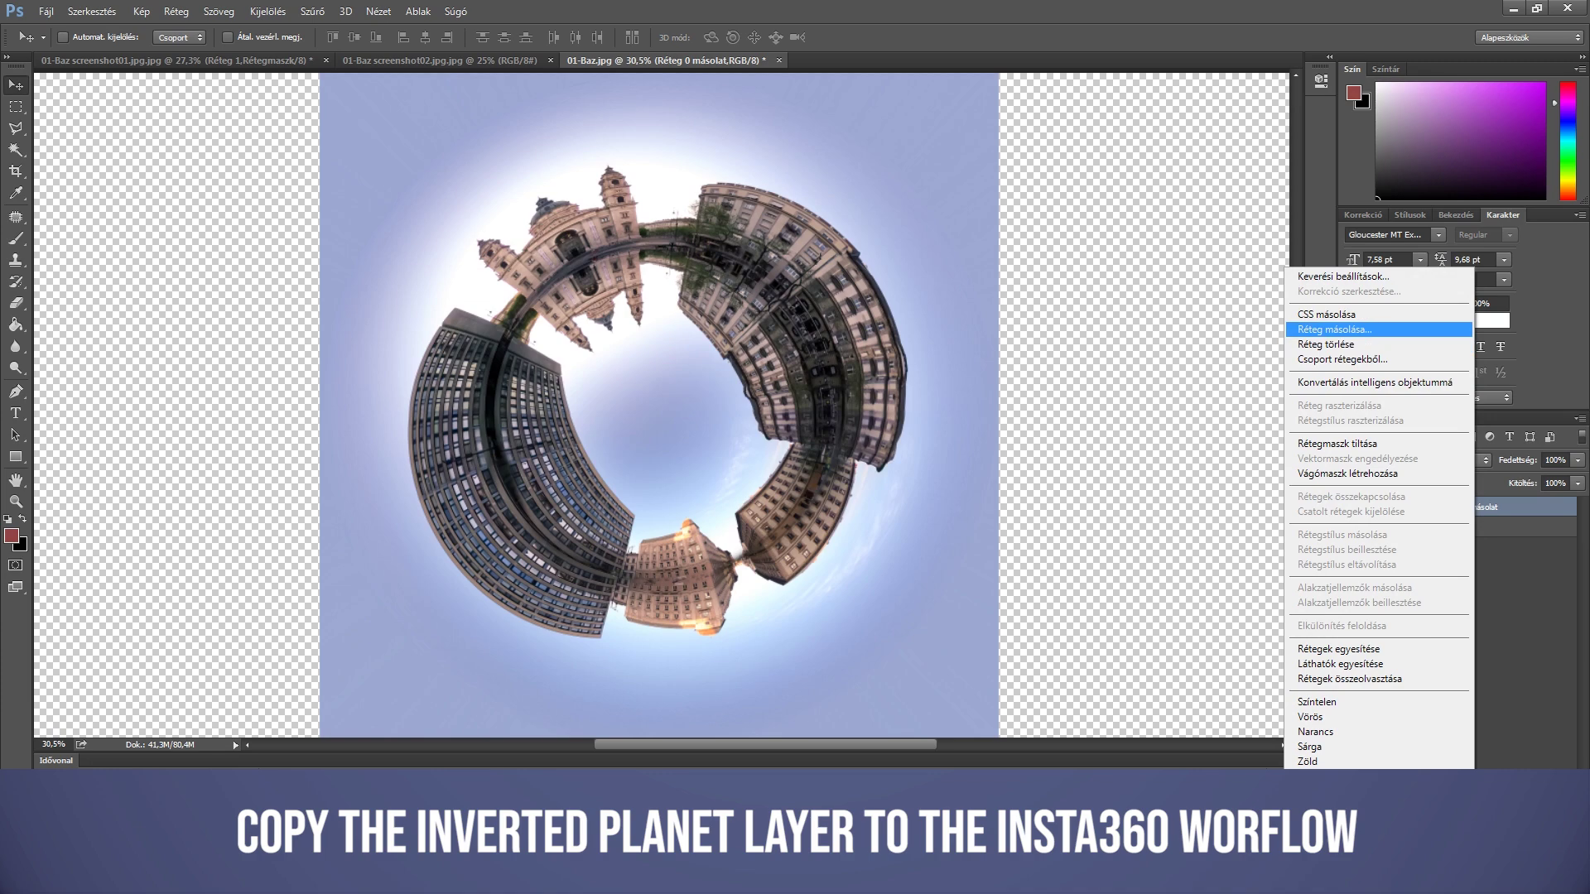
- Copy the combined planet layer into 01-Baz screenshot01.jpg and rotate it to match the older planet
{"action": "left_click", "coordinate": [1366, 329]}
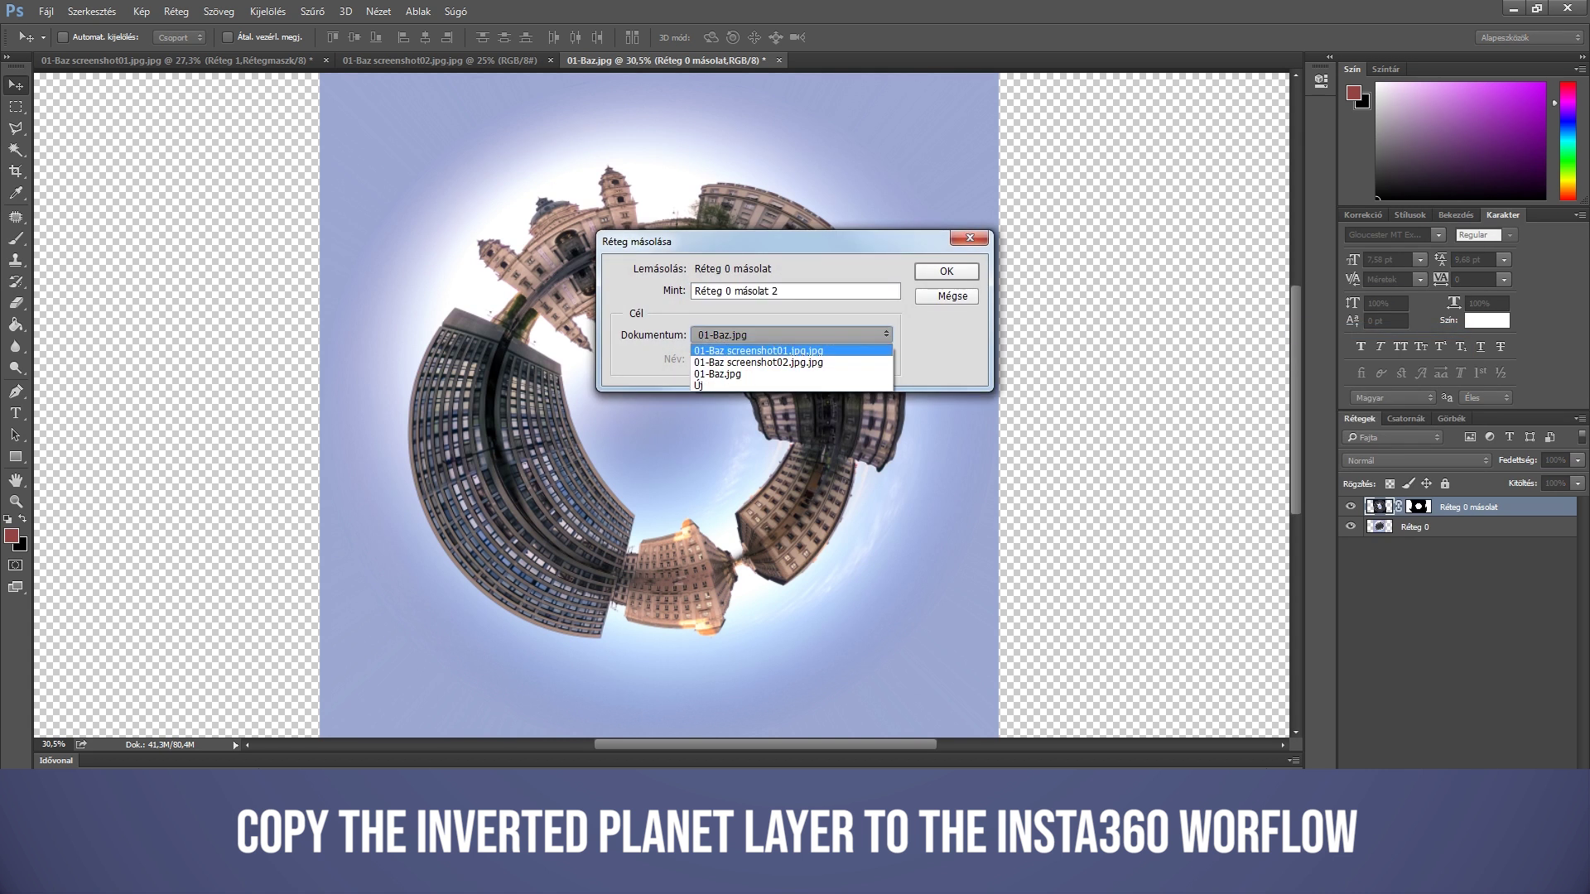
{"action": "key", "text": "Return"}
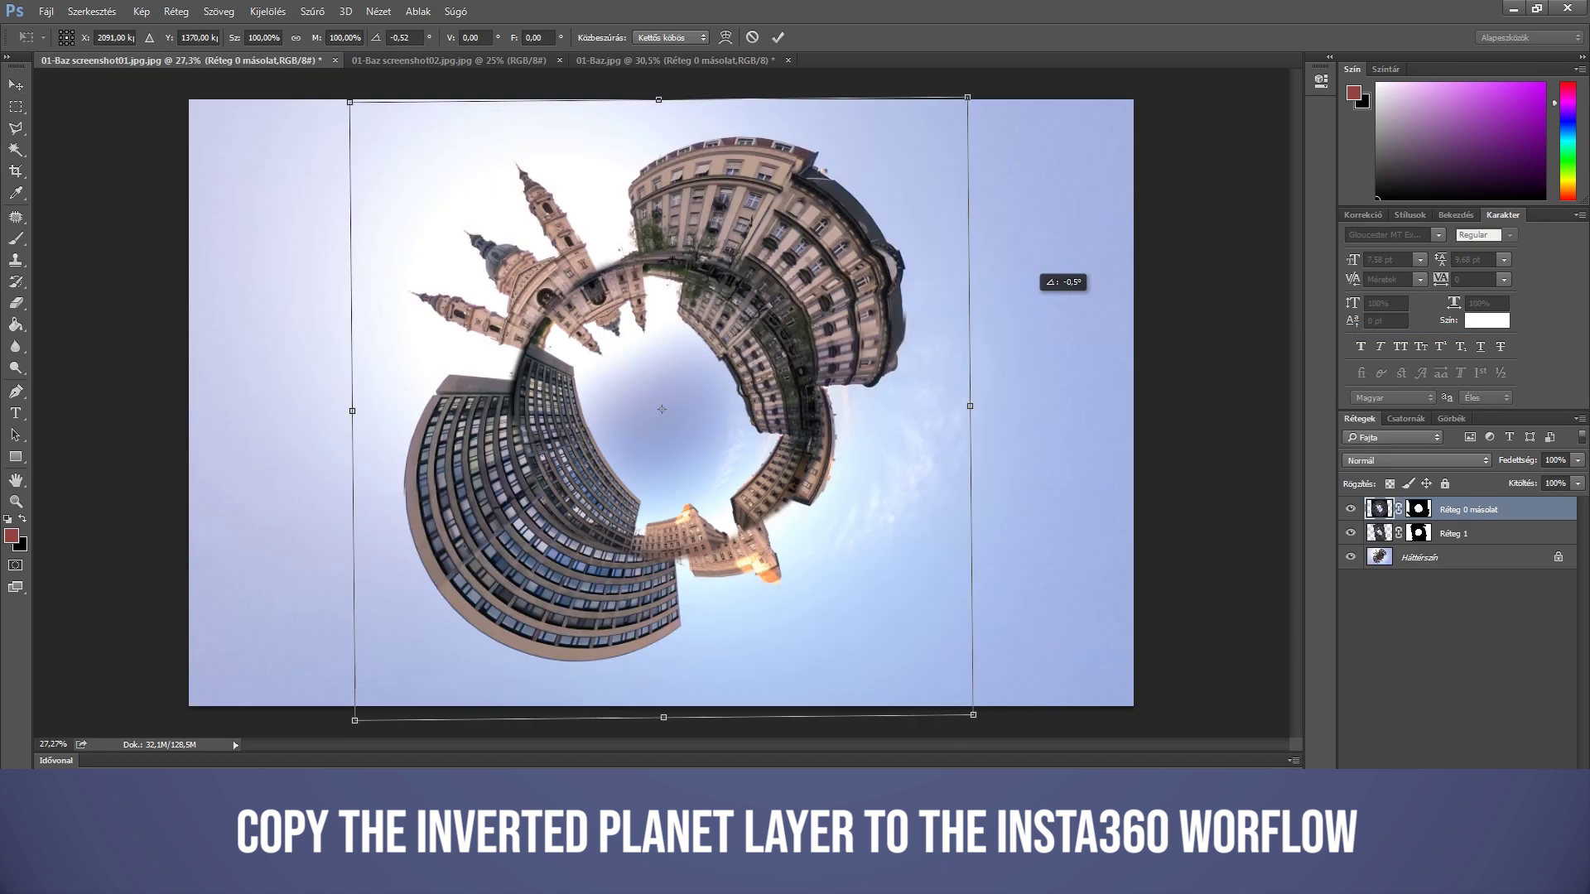
{"action": "left_click_drag", "start_coordinate": [1041, 265], "coordinate": [1000, 171]}
{"action": "key", "text": "ctrl+0"}
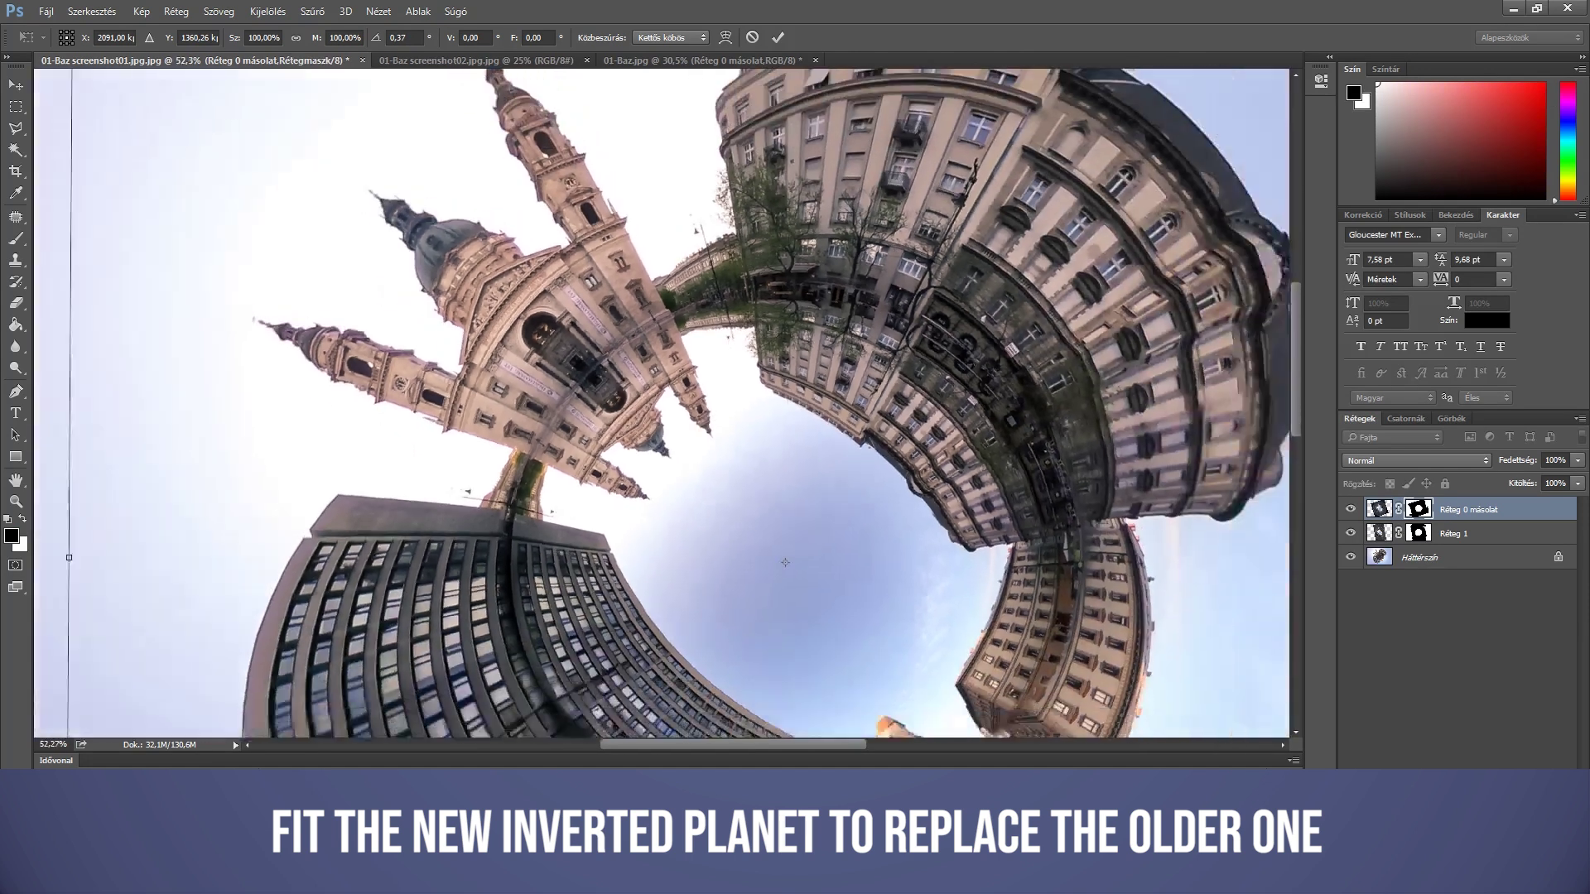